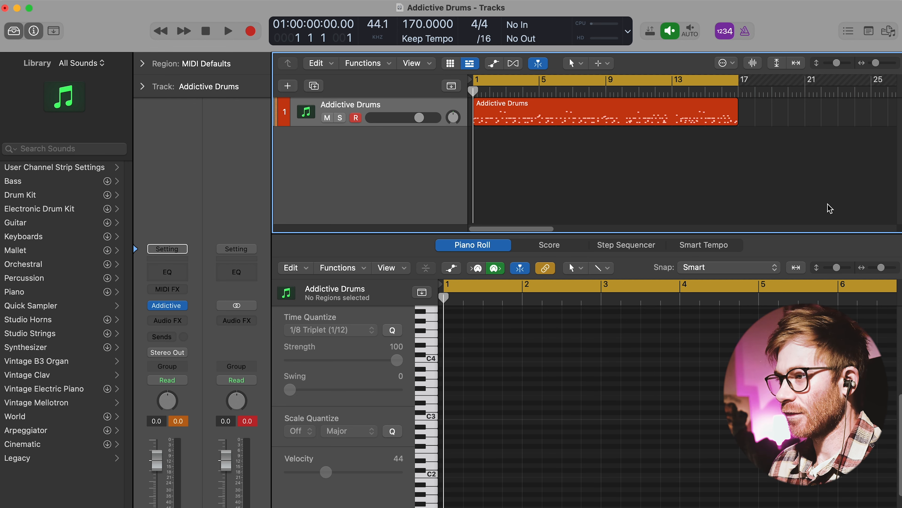
# - Select the Addictive Drums region on track 1 and view its drum notes in the Piano Roll
pyautogui.click(570, 119)
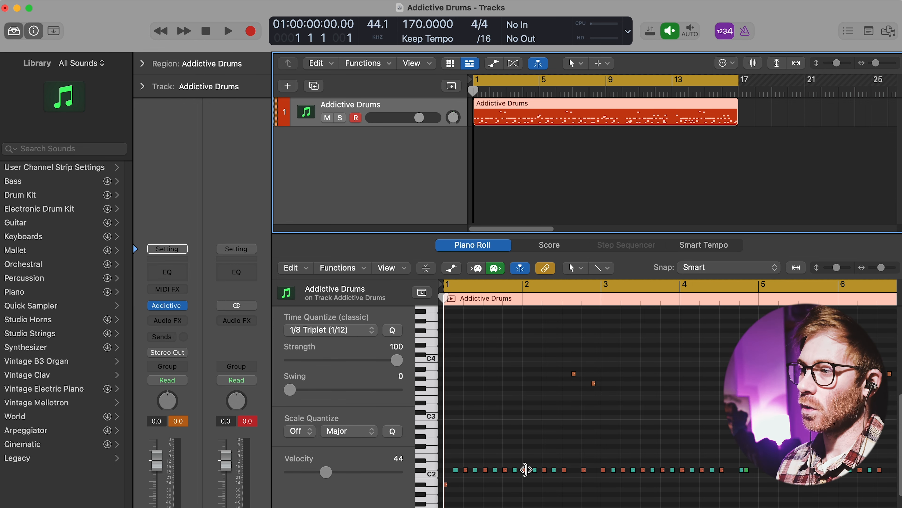
pyautogui.scroll(-3, 527, 470)
pyautogui.scroll(5, 530, 470)
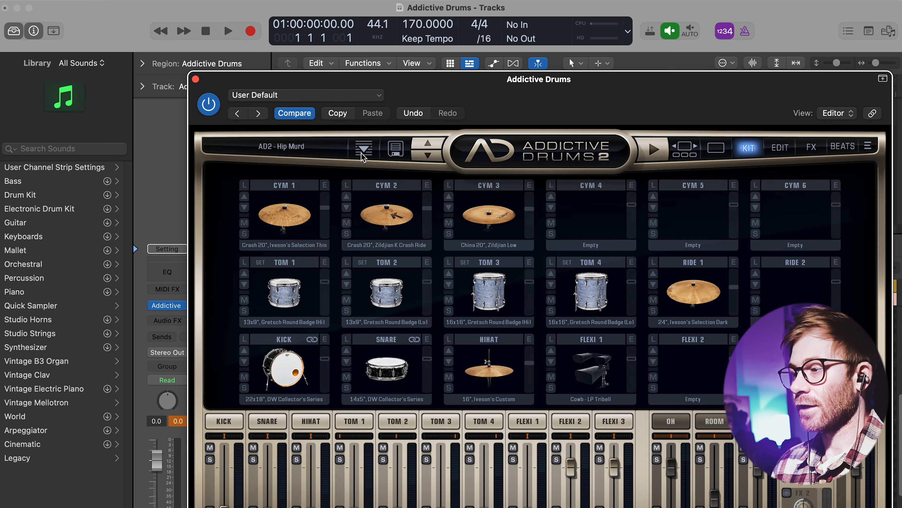
# - Browse the Addictive Drums 2 preset library and preview the Initialize (Empty) preset
pyautogui.click(365, 148)
pyautogui.scroll(5, 373, 300)
pyautogui.click(361, 223)
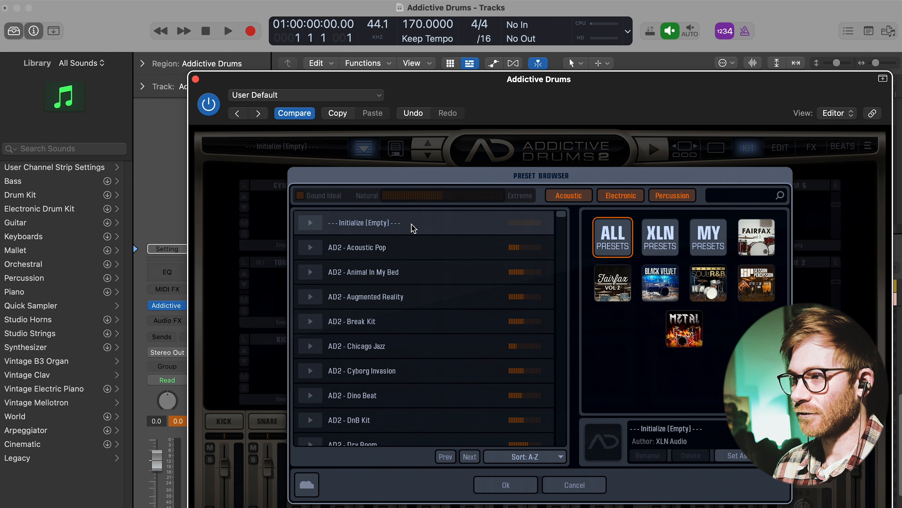
pyautogui.click(410, 238)
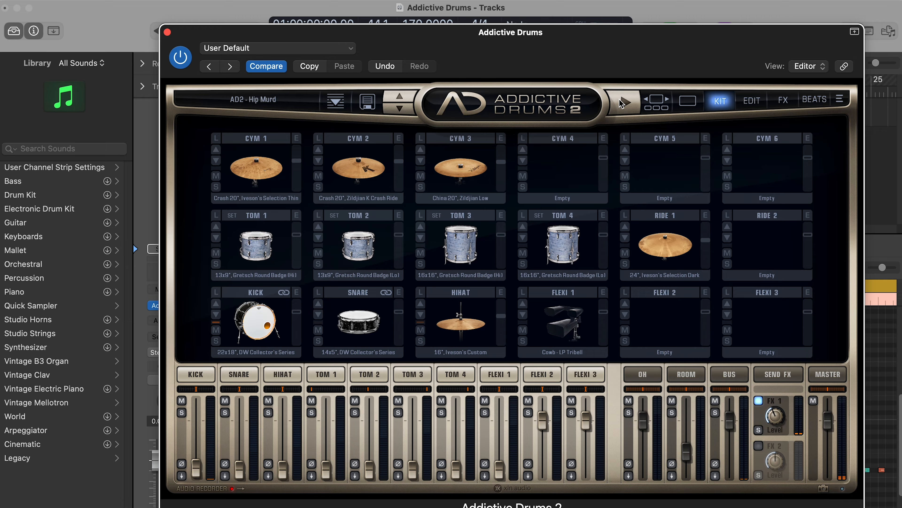
# - Play the drum pattern while auditioning successive kit presets from AD2 - Hip Murd to Black Velvet - 228.6mm Nails, ending with playback stopped
pyautogui.press('space')
pyautogui.moveTo(604, 37); pyautogui.dragTo(207, 14)
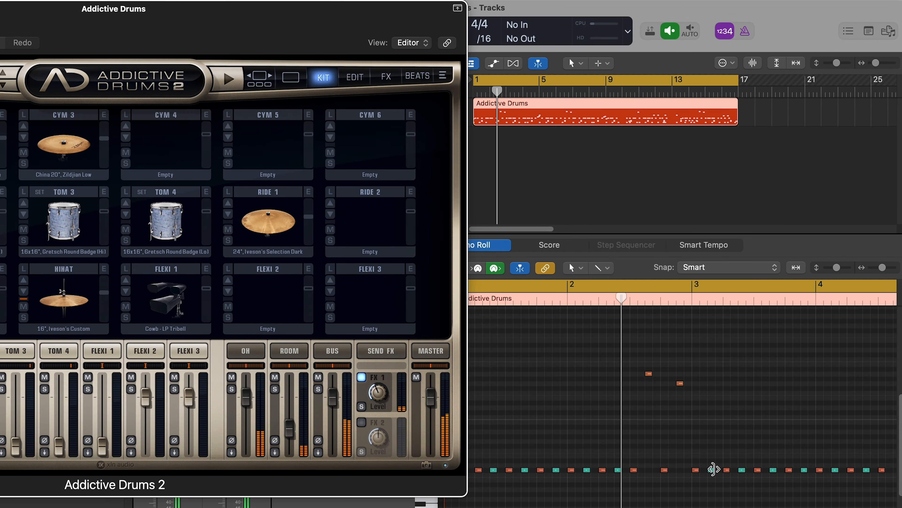
pyautogui.moveTo(23, 27); pyautogui.dragTo(349, 57)
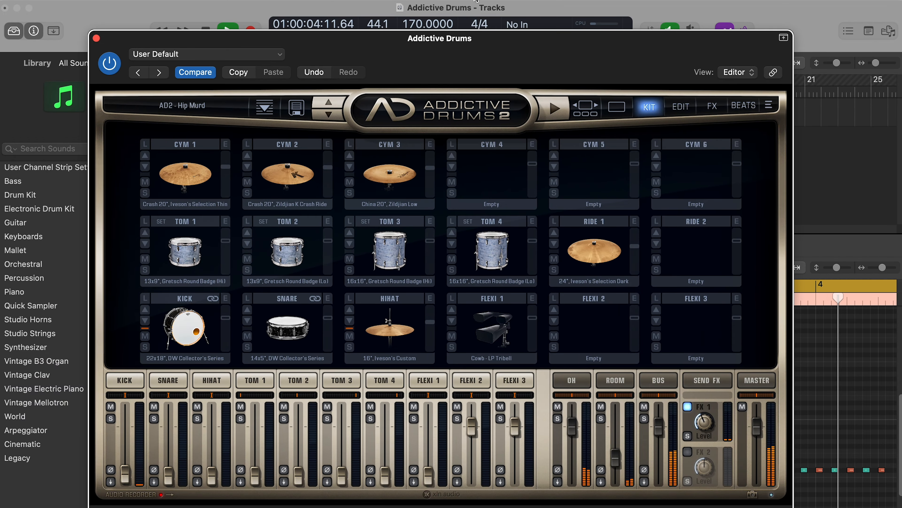
pyautogui.click(326, 118)
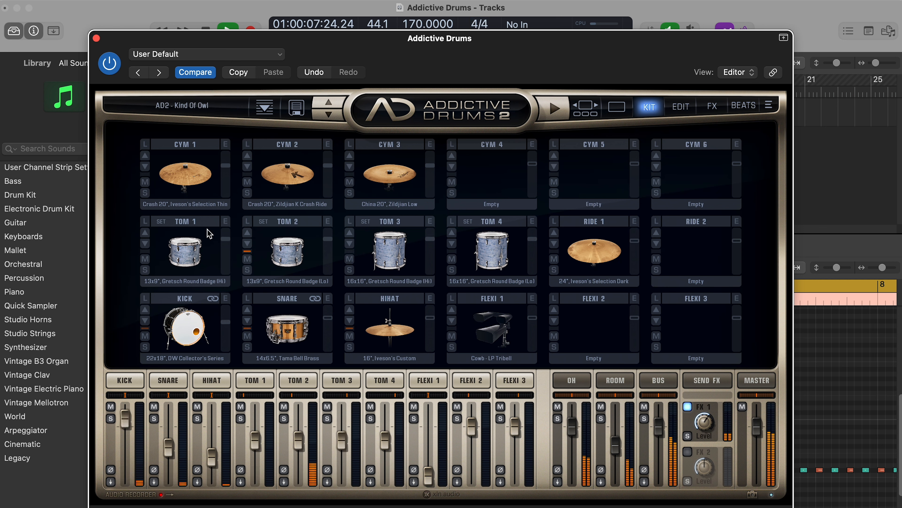
pyautogui.click(329, 117)
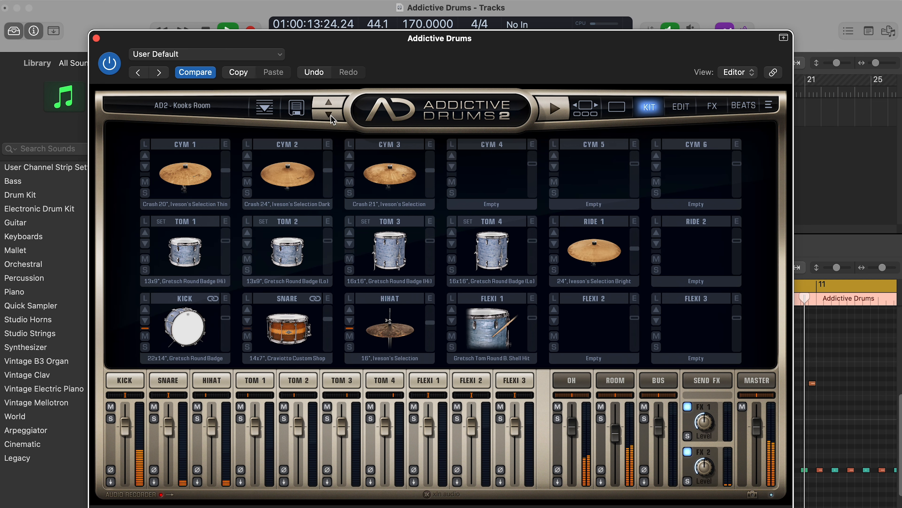
pyautogui.click(330, 117)
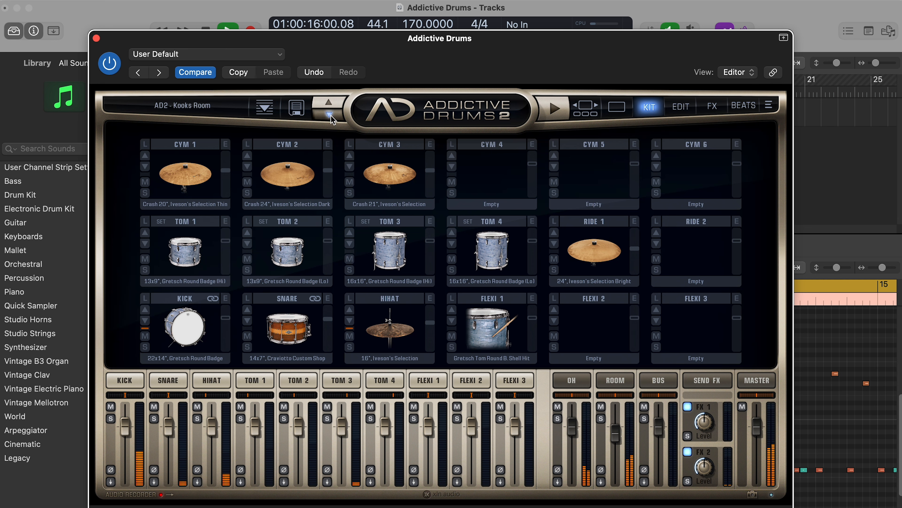
pyautogui.click(330, 117)
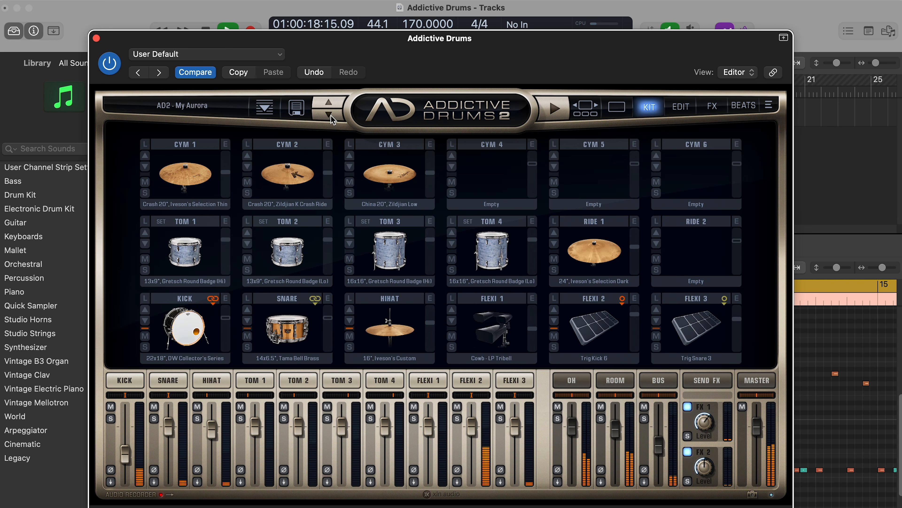
pyautogui.click(330, 116)
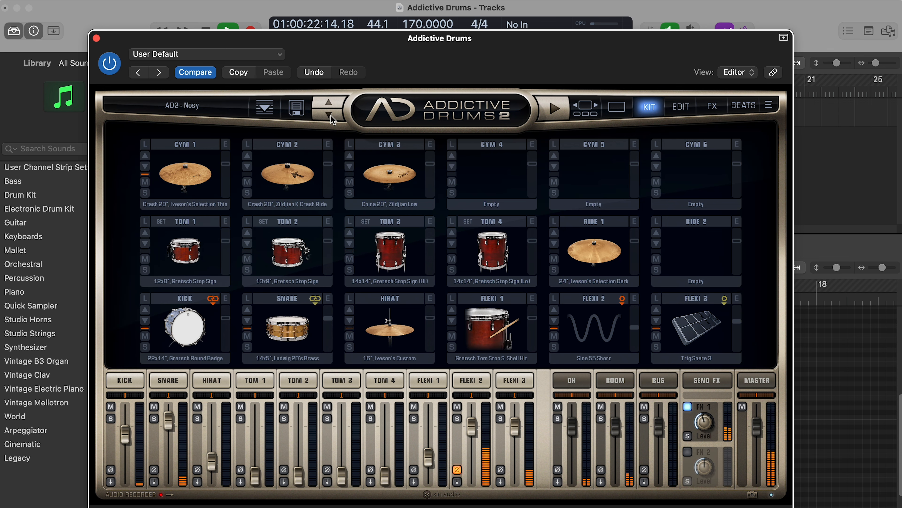
pyautogui.click(330, 116)
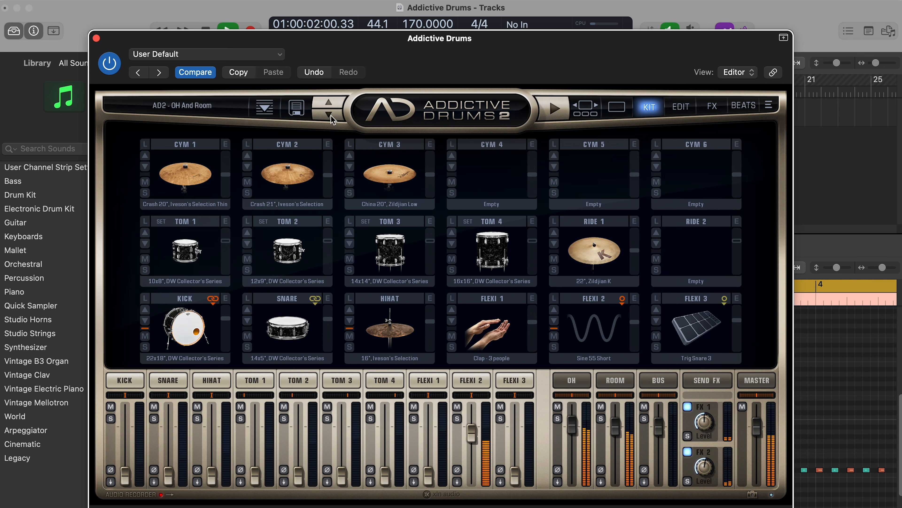
pyautogui.click(331, 117)
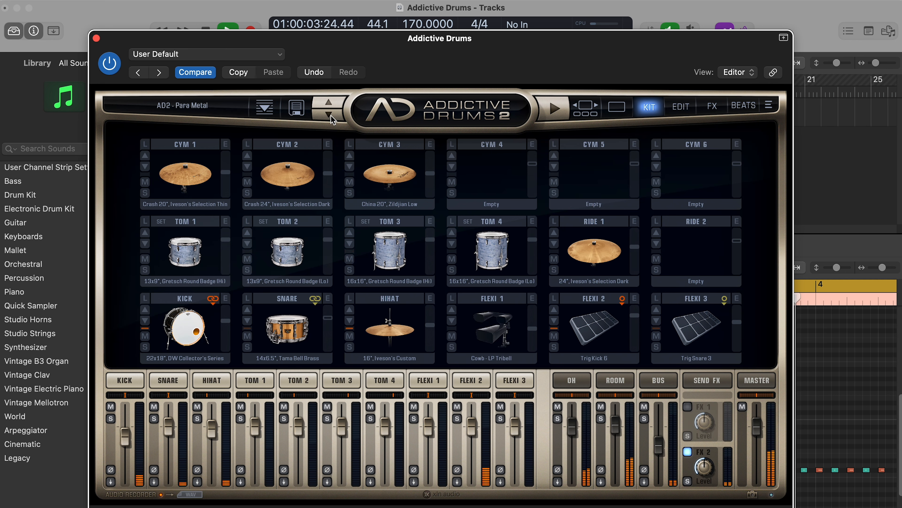
pyautogui.click(329, 116)
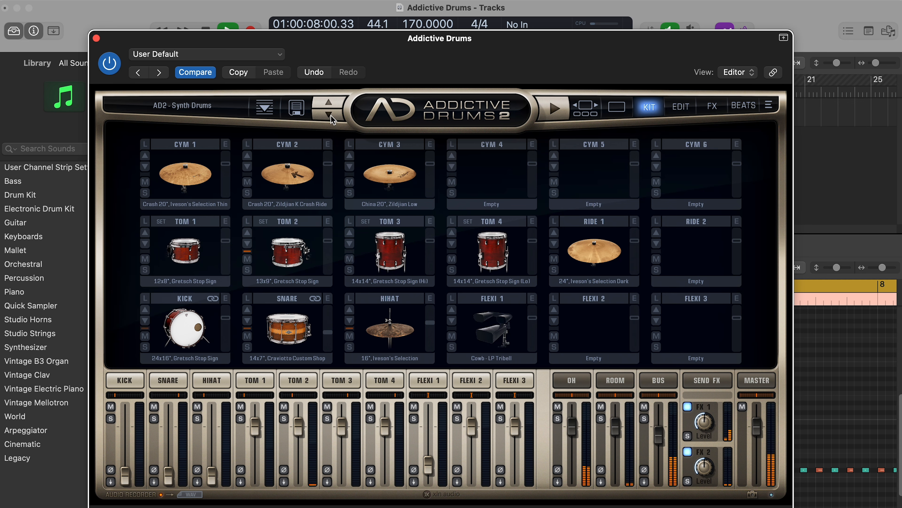
pyautogui.click(330, 117)
pyautogui.click(331, 116)
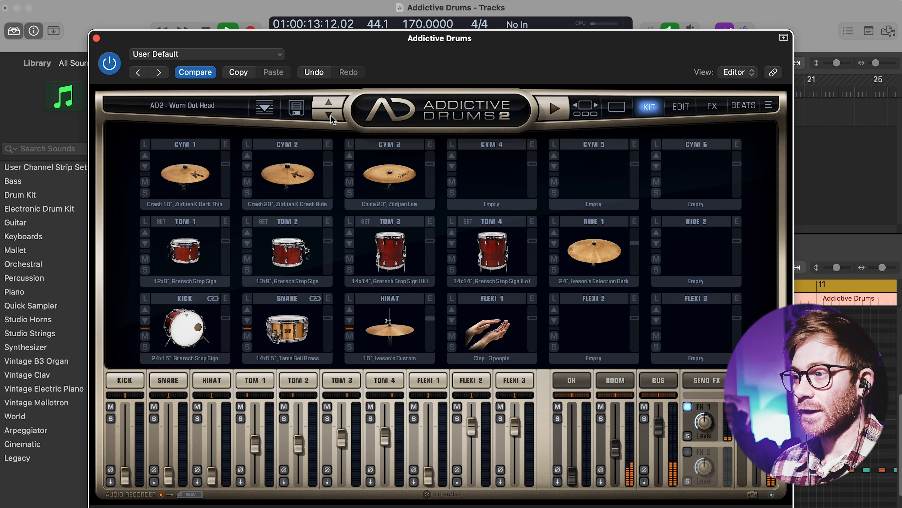
pyautogui.click(330, 117)
pyautogui.click(331, 117)
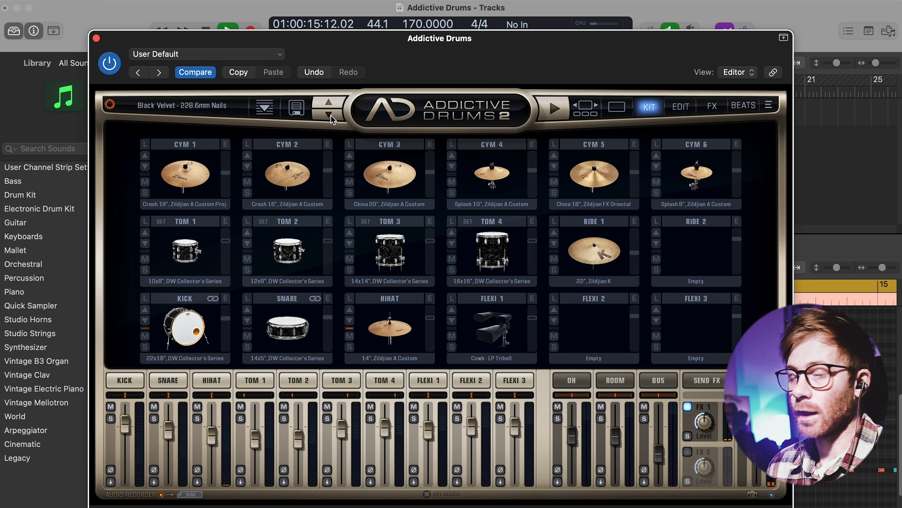
pyautogui.press('space')
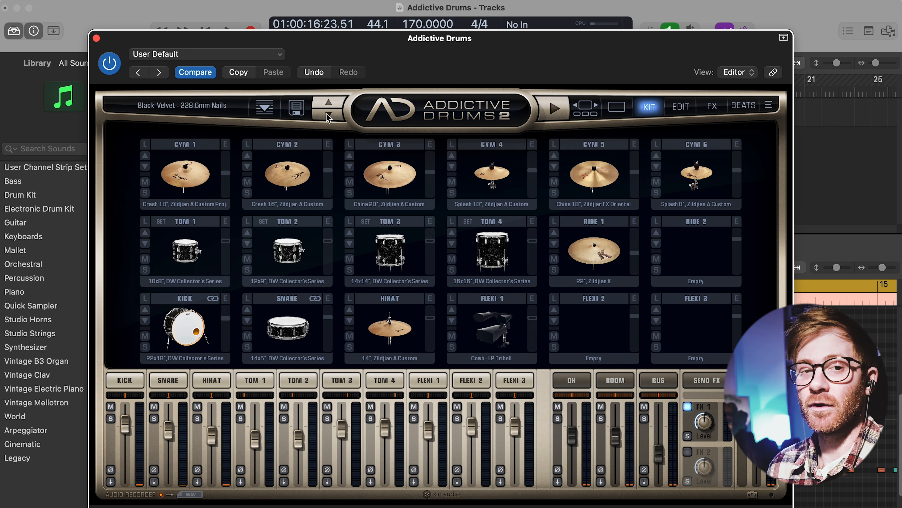
# - Show the effects page and audition presets during playback from AD2 - Augmented Reality to AD2 - Cyborg Invasion
pyautogui.moveTo(345, 55); pyautogui.dragTo(360, 62)
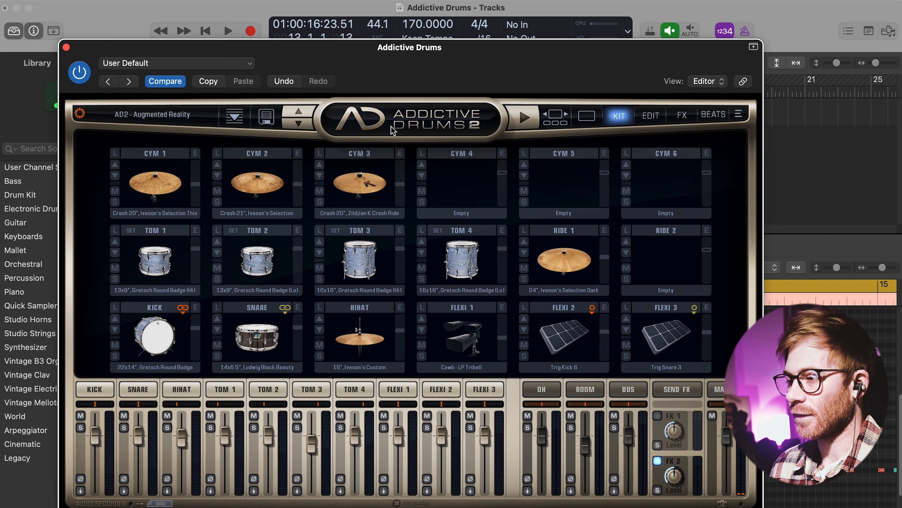
pyautogui.click(677, 118)
pyautogui.press('space')
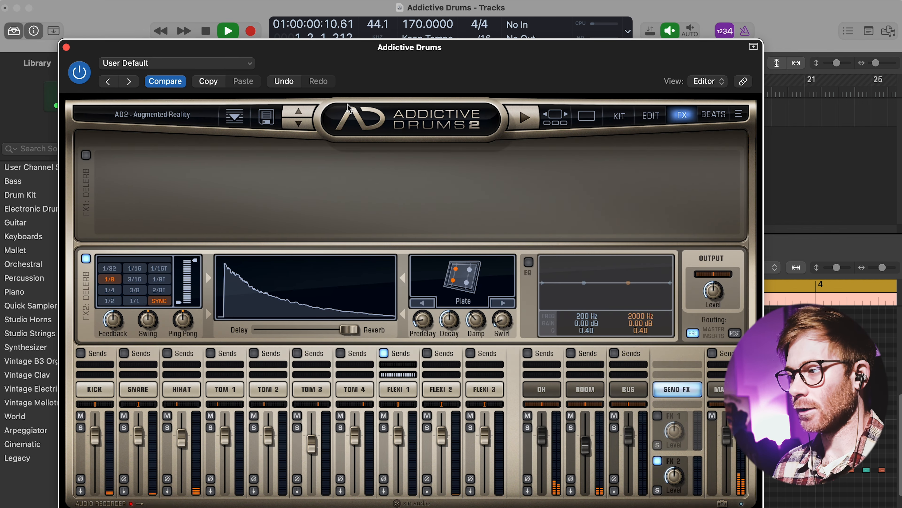
pyautogui.click(305, 123)
pyautogui.click(305, 122)
pyautogui.click(305, 124)
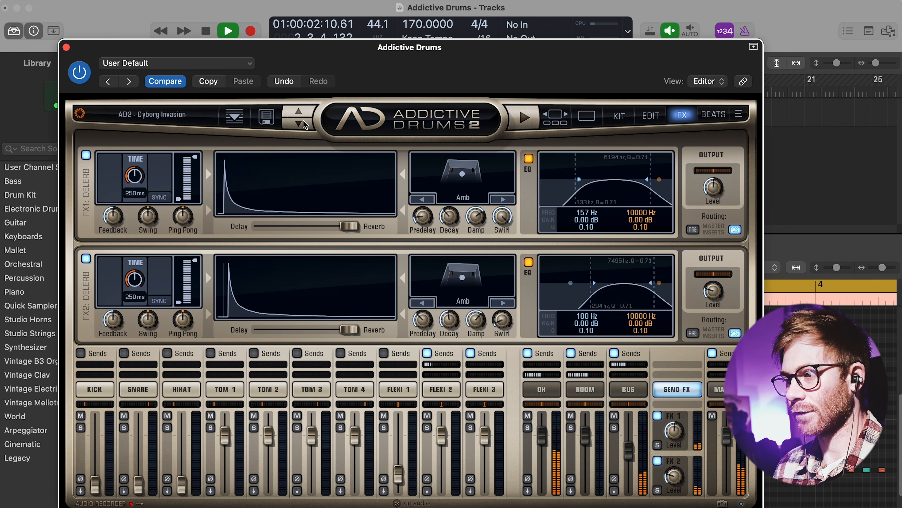
# - Examine the preset's kit view and the kick's edit page, and stop playback
pyautogui.click(638, 123)
pyautogui.click(619, 115)
pyautogui.click(651, 115)
pyautogui.press('space')
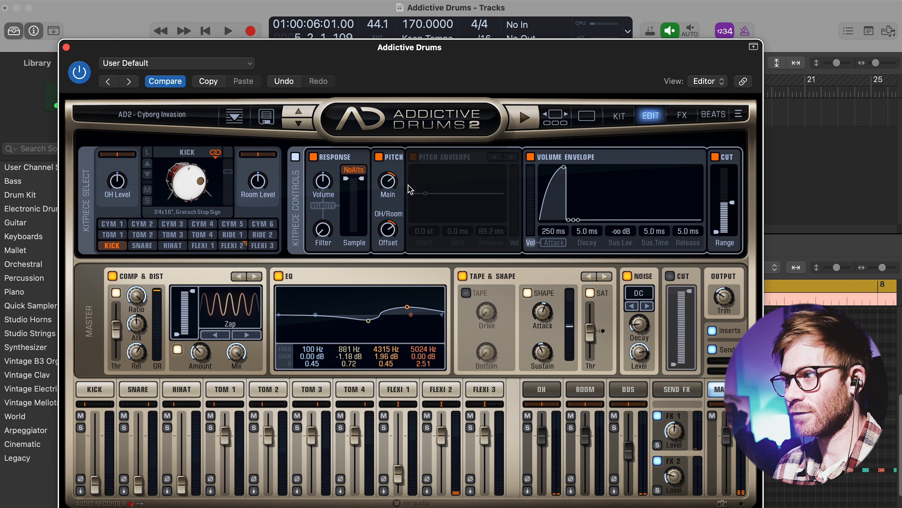
# - Load the Initialize (Empty) preset and show its empty kit view
pyautogui.click(234, 117)
pyautogui.doubleClick(244, 191)
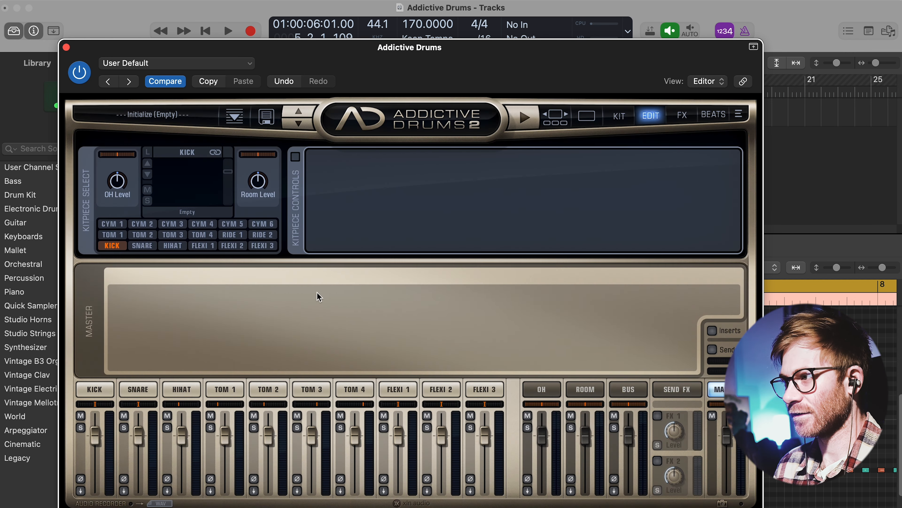
pyautogui.moveTo(279, 52); pyautogui.dragTo(393, 82)
pyautogui.click(675, 132)
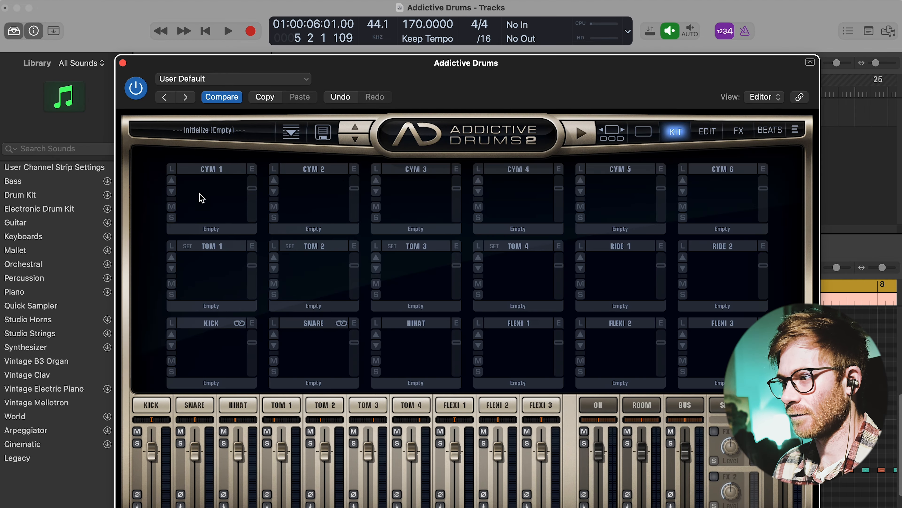
# - Close the plugin window and examine the region's drum notes from bar 1 in the Piano Roll
pyautogui.press('super+w')
pyautogui.press('t')
pyautogui.click(546, 459)
pyautogui.hscroll(-10, 548, 462)
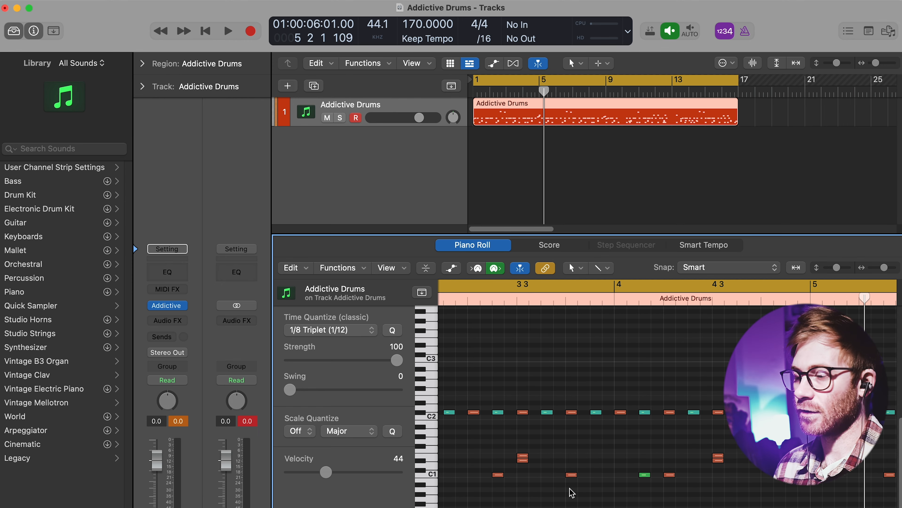
pyautogui.hscroll(-2, 572, 492)
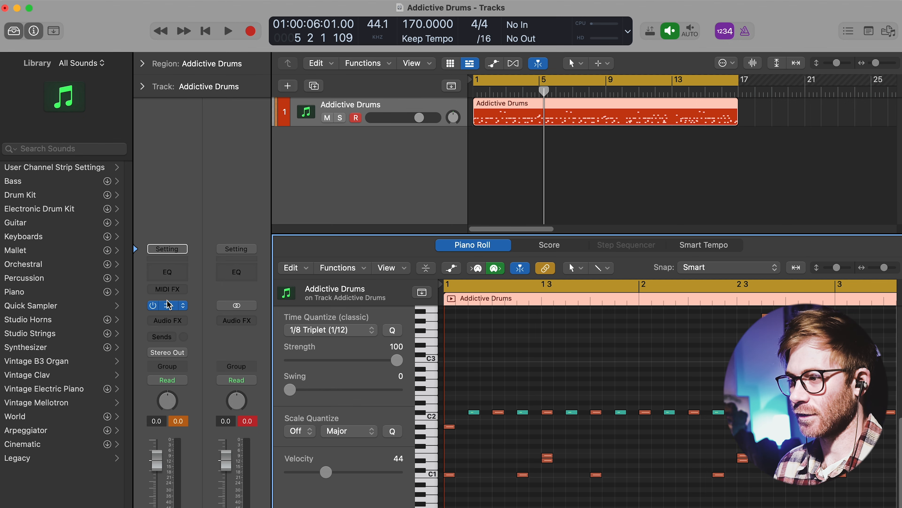
pyautogui.click(547, 458)
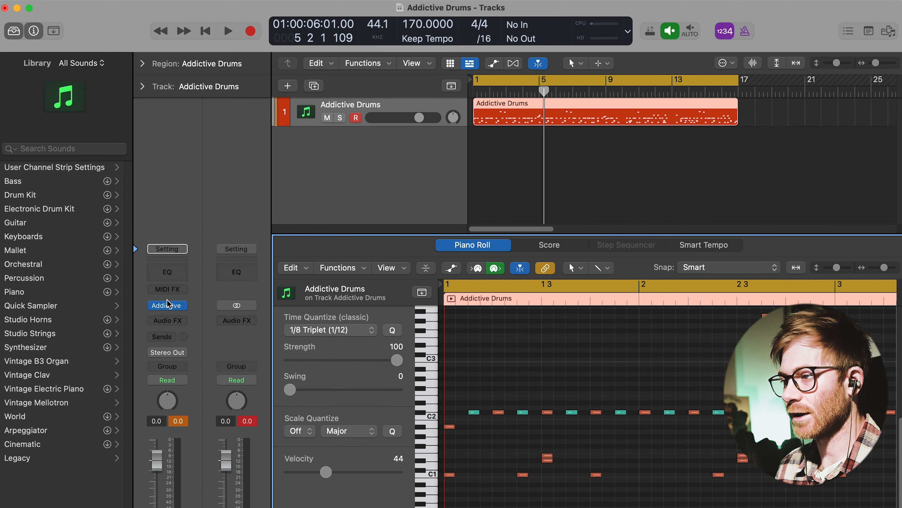
# - Reopen the drum plugin and load the 22x14" Gretsch Round Badge kick and the 14x5" DW Collector's Series snare, auditioning both
pyautogui.click(167, 303)
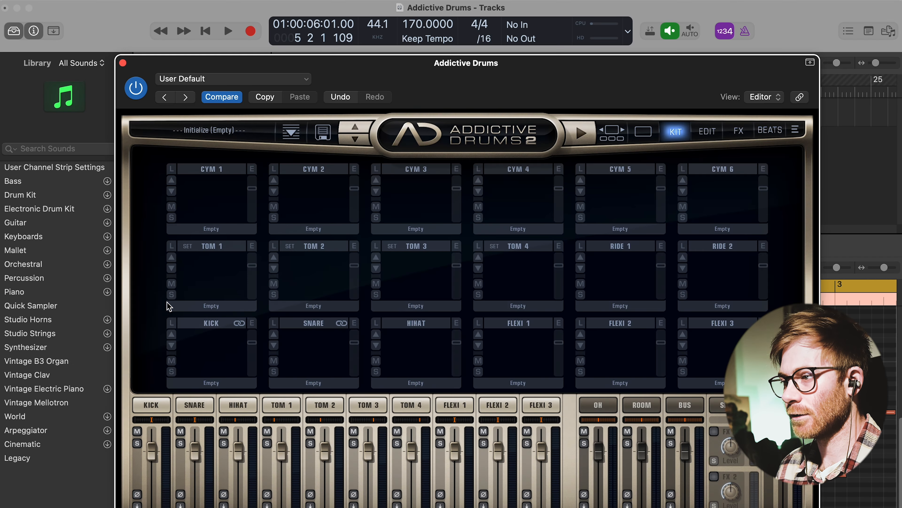
pyautogui.click(203, 379)
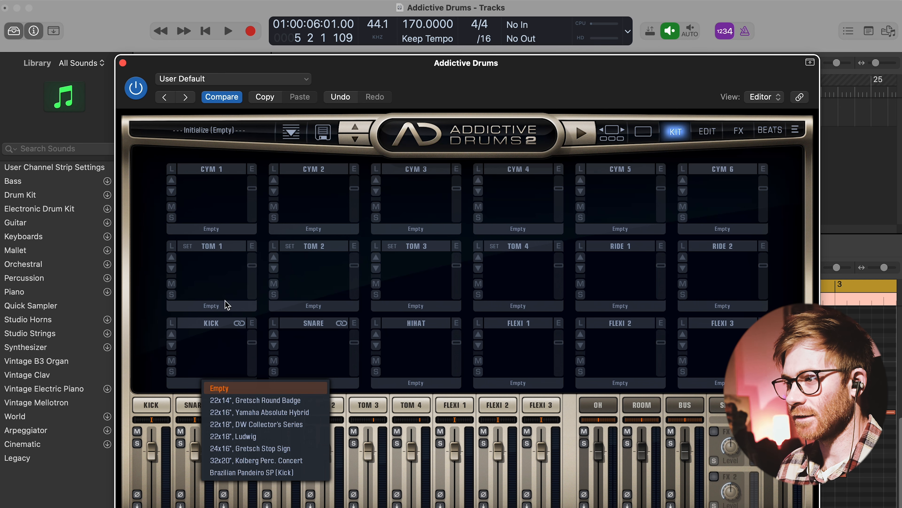
pyautogui.click(200, 369)
pyautogui.click(171, 345)
pyautogui.click(274, 344)
pyautogui.click(194, 350)
pyautogui.click(310, 355)
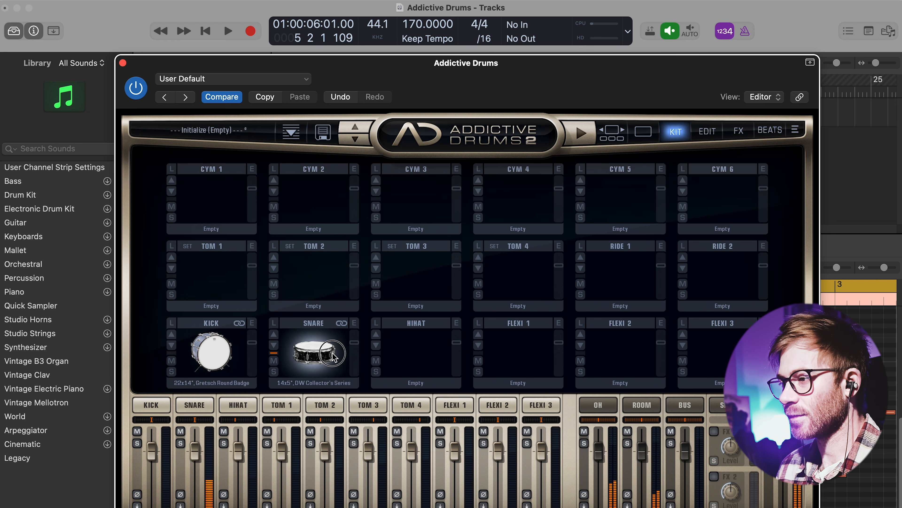
# - Load and audition the 14" Sabian AAX Stage hi-hat, and close the plugin window
pyautogui.click(376, 346)
pyautogui.click(430, 358)
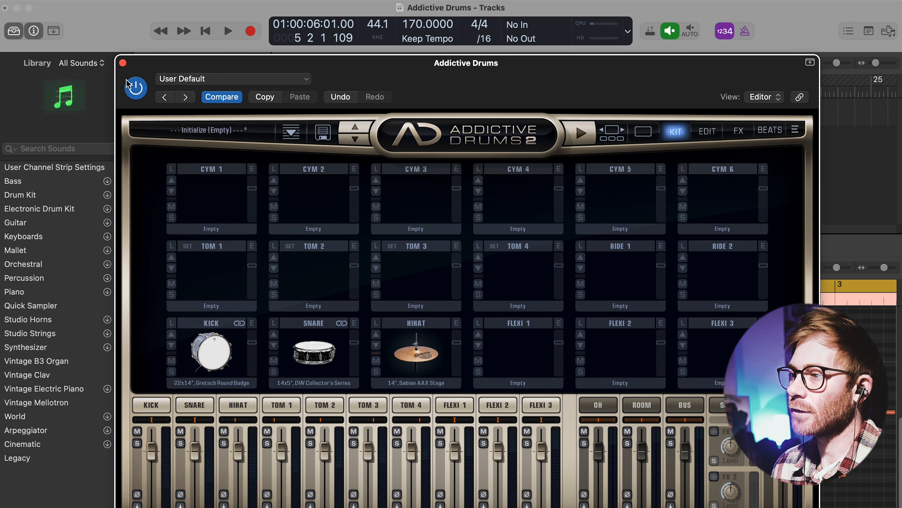
pyautogui.click(123, 63)
# - Play the region from the start and shorten the cycle range to bars 1 to 3
pyautogui.click(490, 120)
pyautogui.press('Return')
pyautogui.press('space')
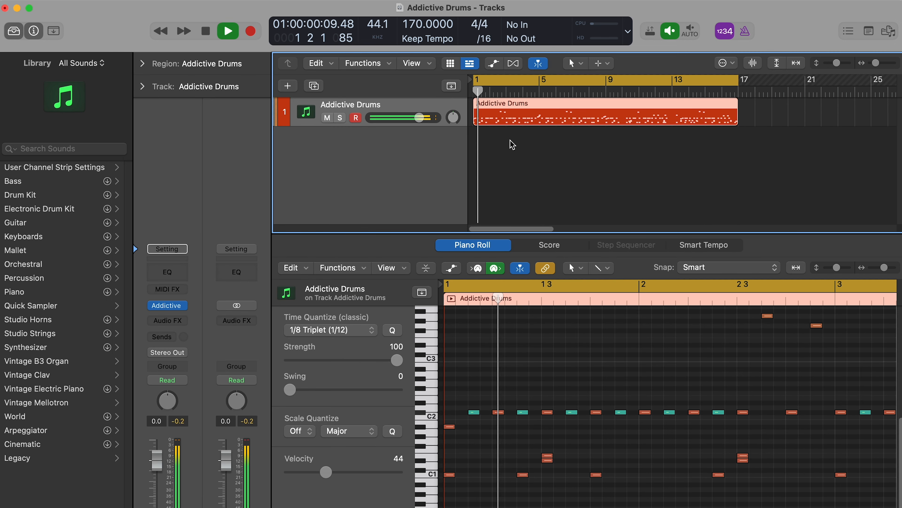
pyautogui.moveTo(739, 79); pyautogui.dragTo(507, 149)
pyautogui.press('space')
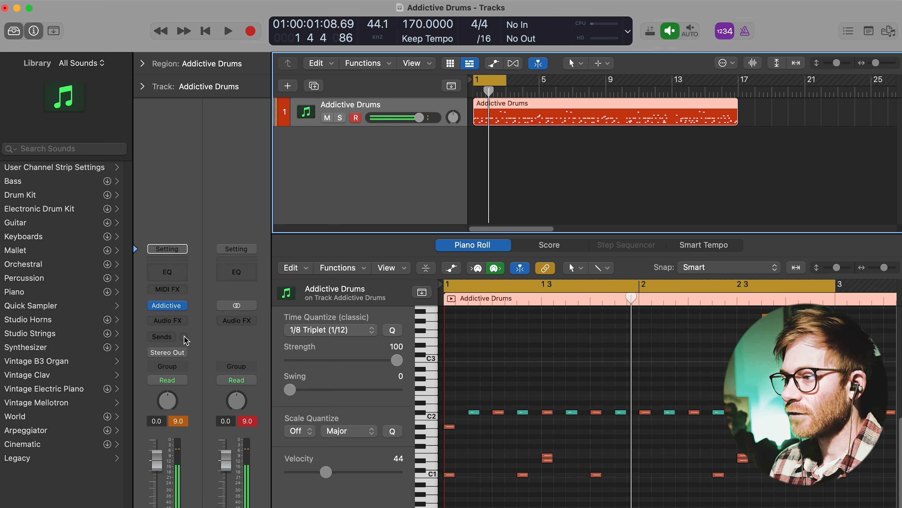
# - Play the loop with the drum plugin open, show the snare's edit page and adjust its Room Level
pyautogui.click(167, 305)
pyautogui.press('space')
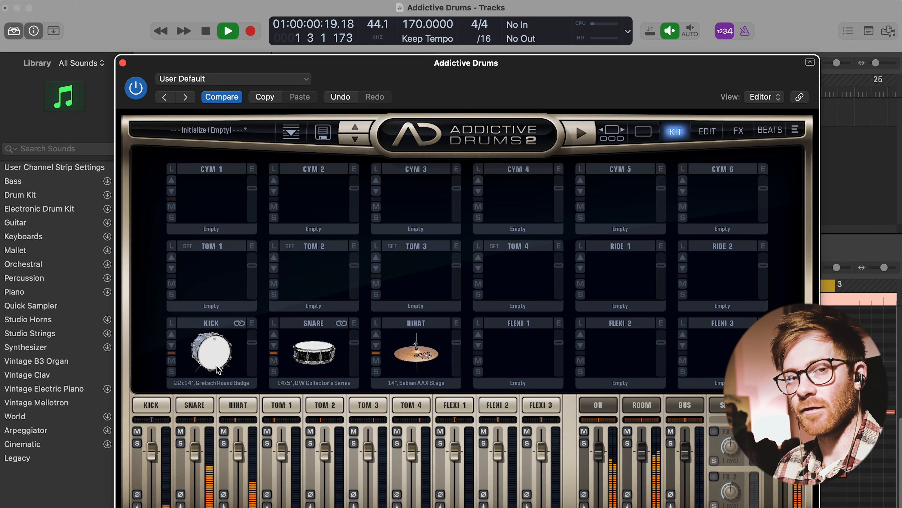
pyautogui.click(194, 405)
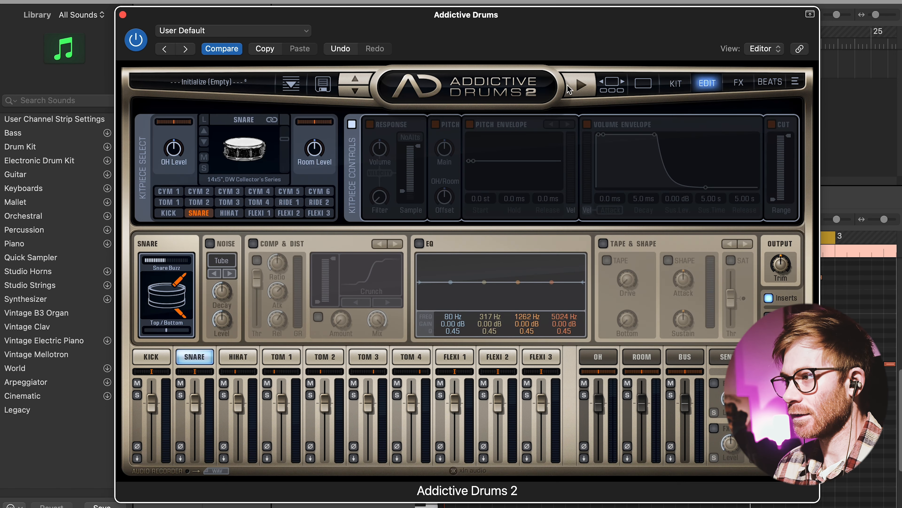
pyautogui.moveTo(323, 155); pyautogui.dragTo(326, 174)
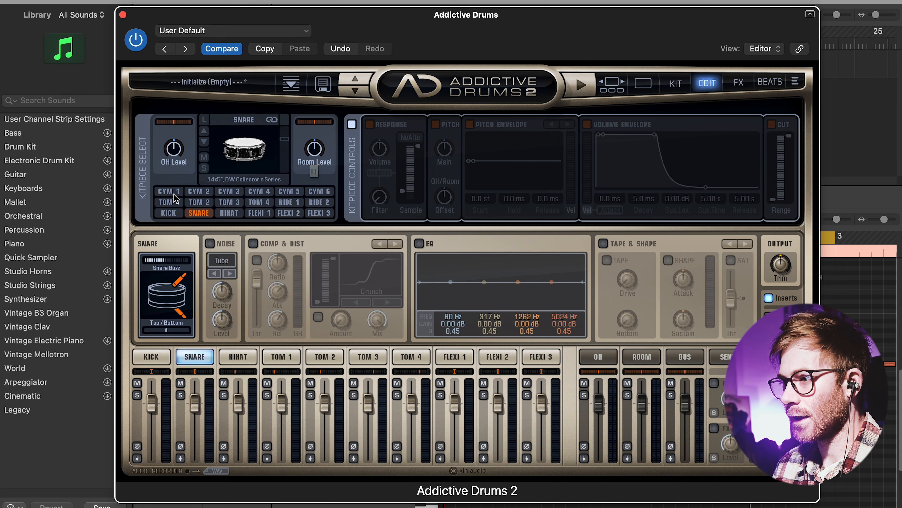
# - View the kick and snare channel pages and try the snare's mixer level about 12.5 dB lower, returning it to its original position
pyautogui.click(154, 362)
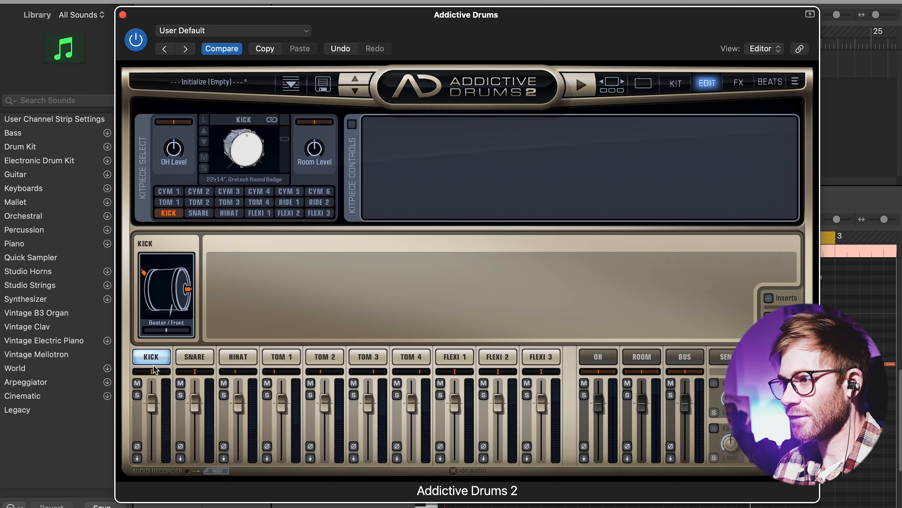
pyautogui.click(205, 361)
pyautogui.moveTo(195, 404); pyautogui.dragTo(195, 438)
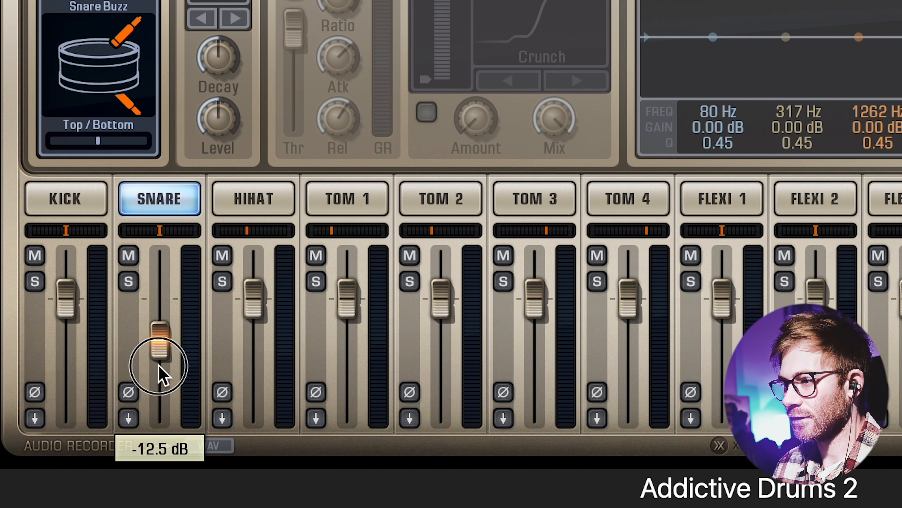
pyautogui.moveTo(160, 368); pyautogui.dragTo(198, 314)
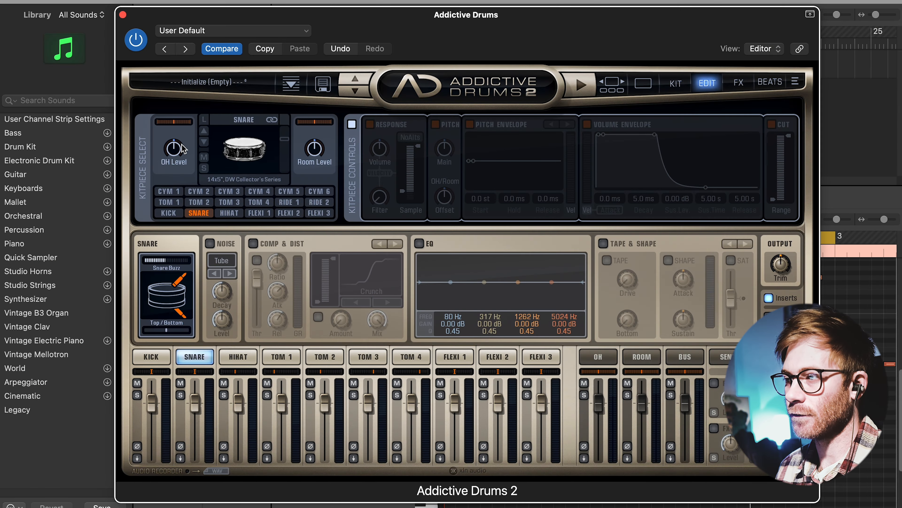
# - Try raising the snare's OH Level, view the overhead and room channels, and restore the OH Level
pyautogui.moveTo(183, 148); pyautogui.dragTo(174, 95)
pyautogui.click(598, 357)
pyautogui.click(598, 402)
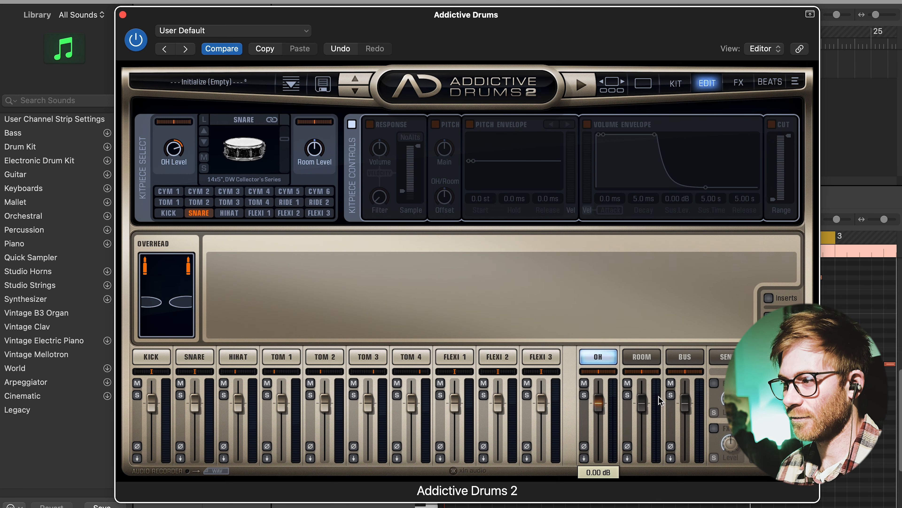
pyautogui.click(642, 357)
pyautogui.moveTo(173, 147); pyautogui.dragTo(172, 146)
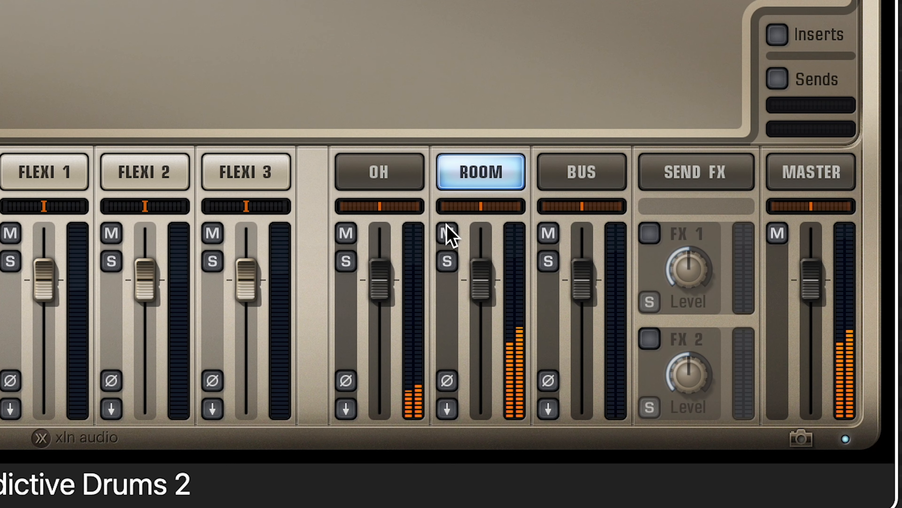
# - Mute the room and overhead channels and pull the snare's mixer fader all the way down
pyautogui.click(579, 342)
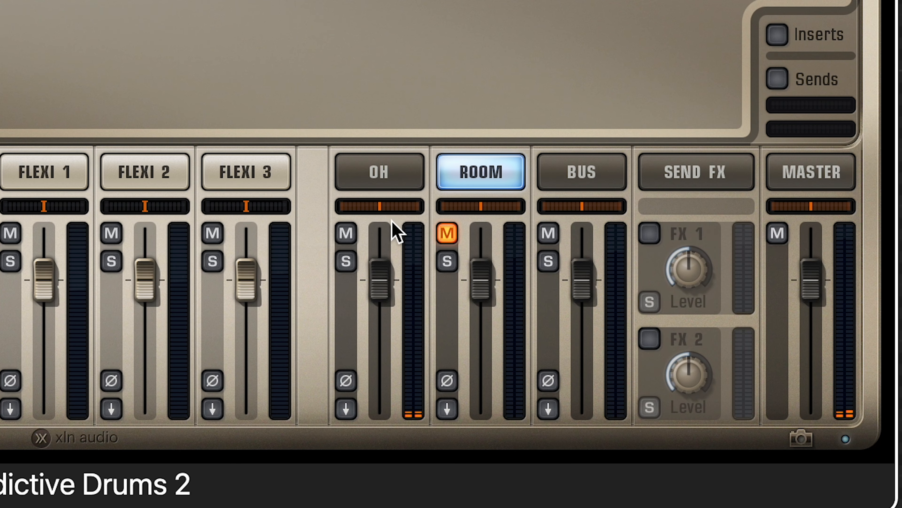
pyautogui.click(348, 232)
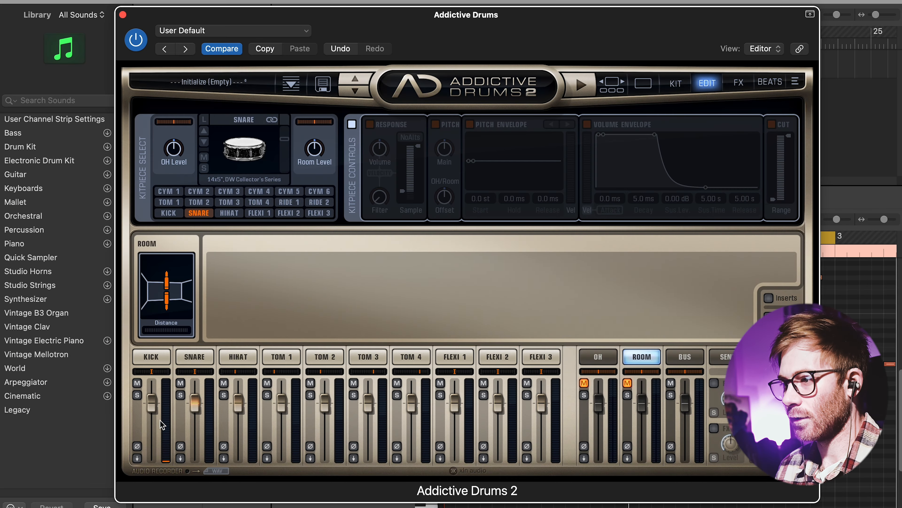
pyautogui.moveTo(195, 409); pyautogui.dragTo(169, 462)
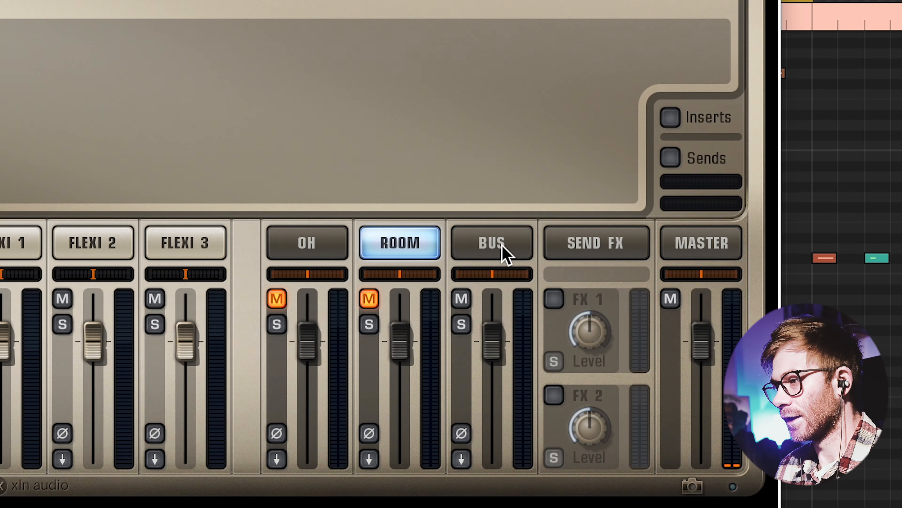
# - Unmute the room channel and try a higher snare Room Level, comparing it with the snare fader raised and fully lowered
pyautogui.click(370, 299)
pyautogui.moveTo(331, 153)
pyautogui.mouseDown()
pyautogui.moveTo(338, 118)
pyautogui.moveTo(332, 156)
pyautogui.mouseUp()
pyautogui.click(329, 149)
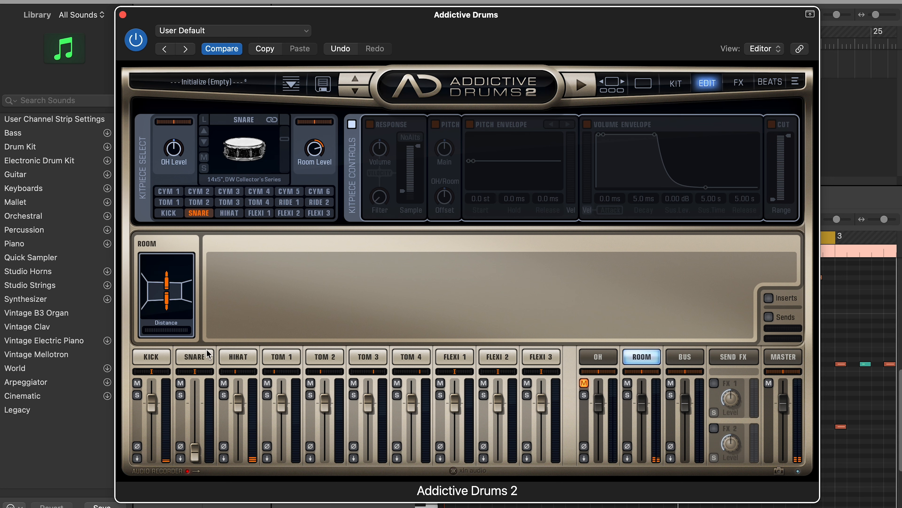
pyautogui.click(316, 155)
pyautogui.moveTo(313, 159); pyautogui.dragTo(302, 168)
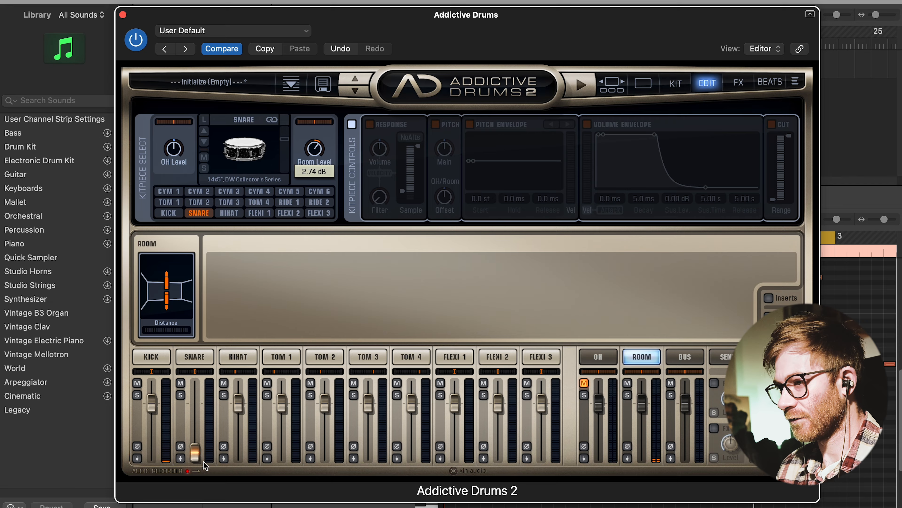
pyautogui.moveTo(194, 452); pyautogui.dragTo(201, 415)
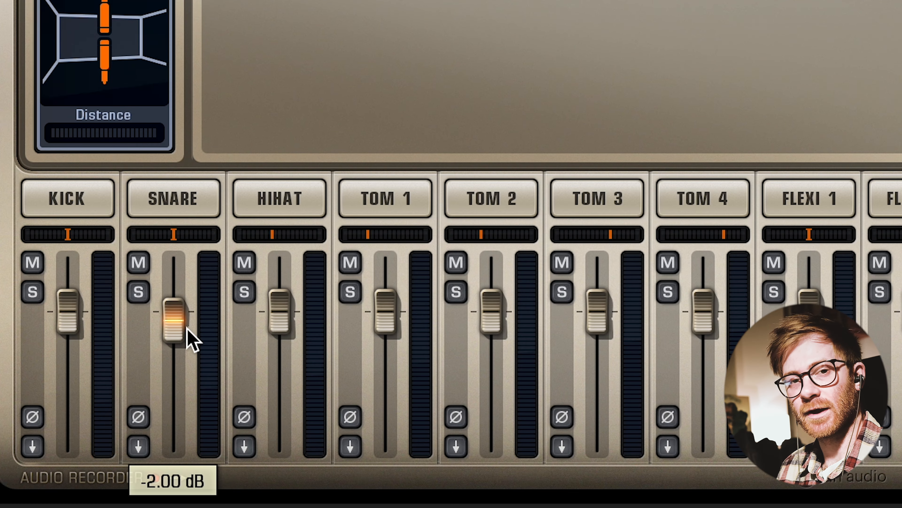
pyautogui.moveTo(188, 328); pyautogui.dragTo(173, 436)
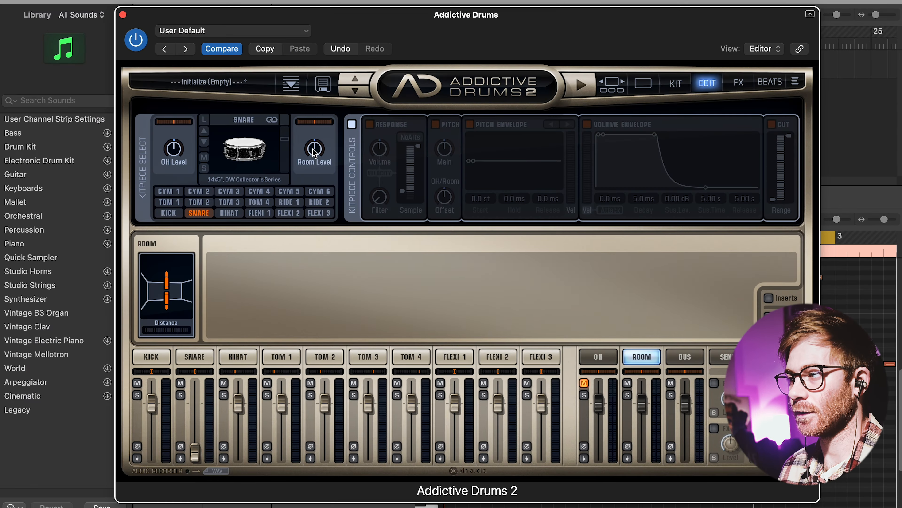
# - Turn the Room Level and OH Level of both the snare and the kick all the way down
pyautogui.moveTo(314, 152); pyautogui.dragTo(304, 347)
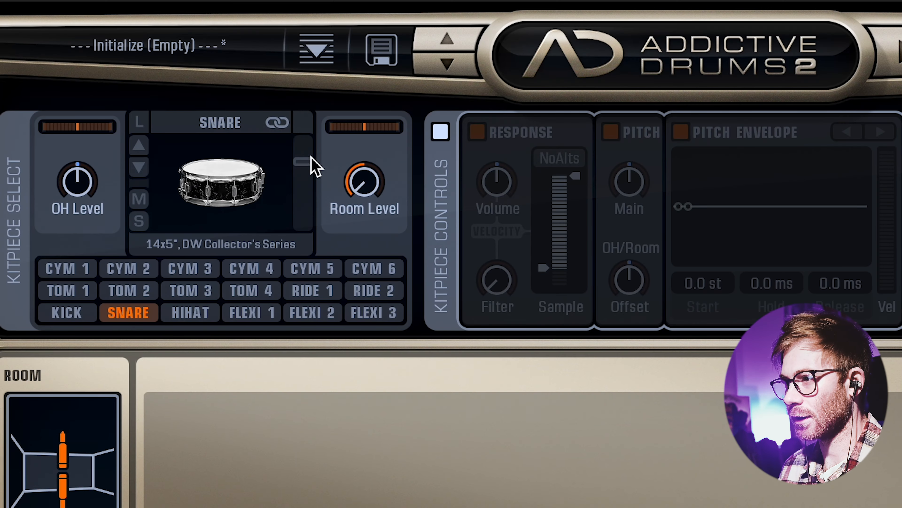
pyautogui.moveTo(68, 182); pyautogui.dragTo(68, 356)
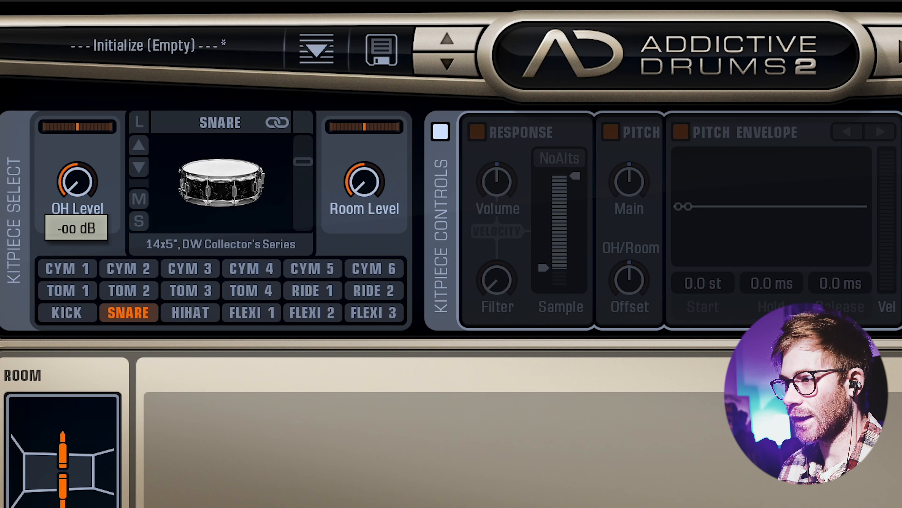
pyautogui.click(67, 313)
pyautogui.moveTo(372, 188); pyautogui.dragTo(373, 320)
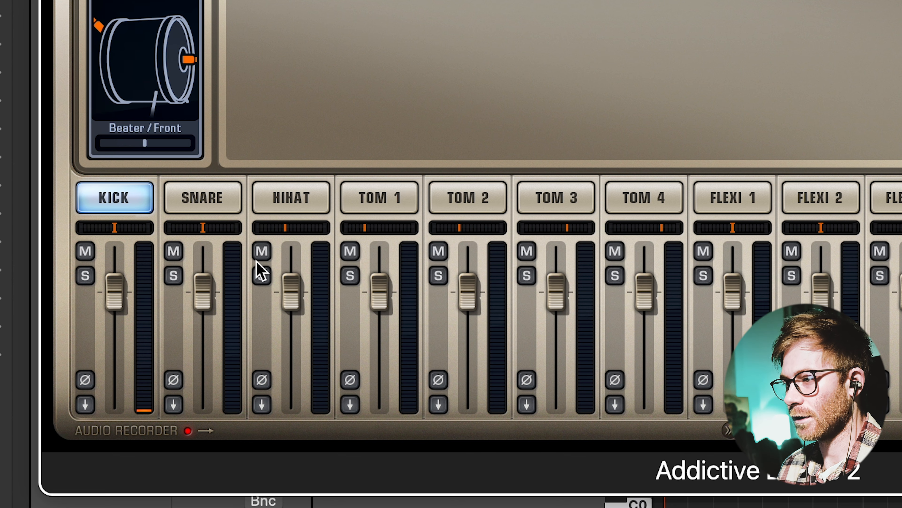
# - Mute the hi-hat channel and turn the hi-hat's OH Level and Room Level down to -oo dB
pyautogui.click(258, 252)
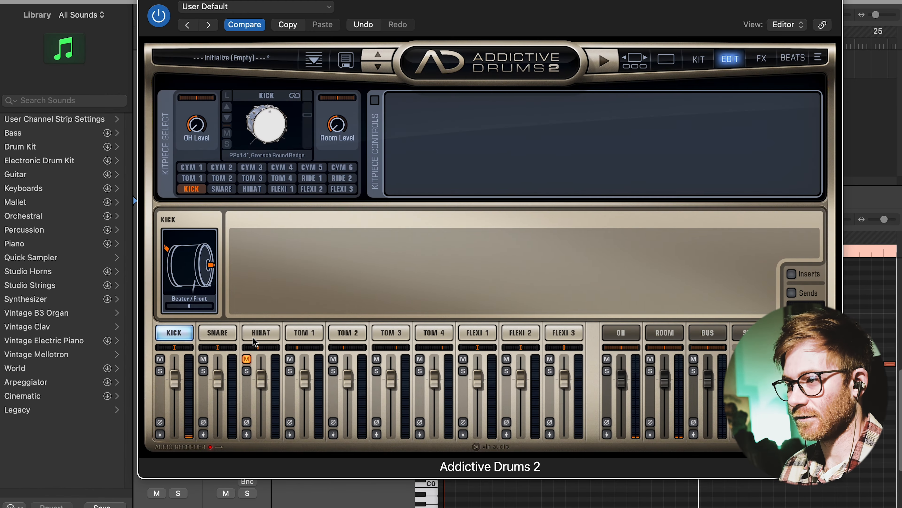
pyautogui.click(253, 337)
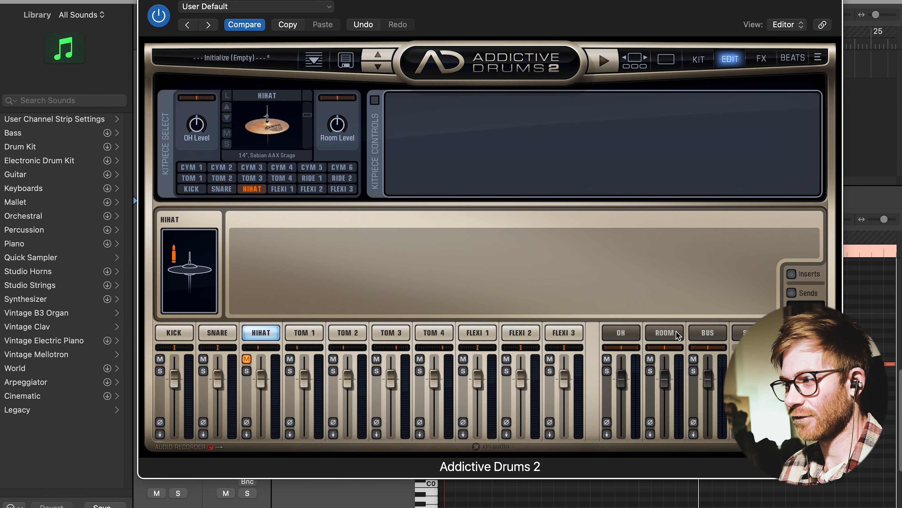
pyautogui.click(626, 332)
pyautogui.click(664, 333)
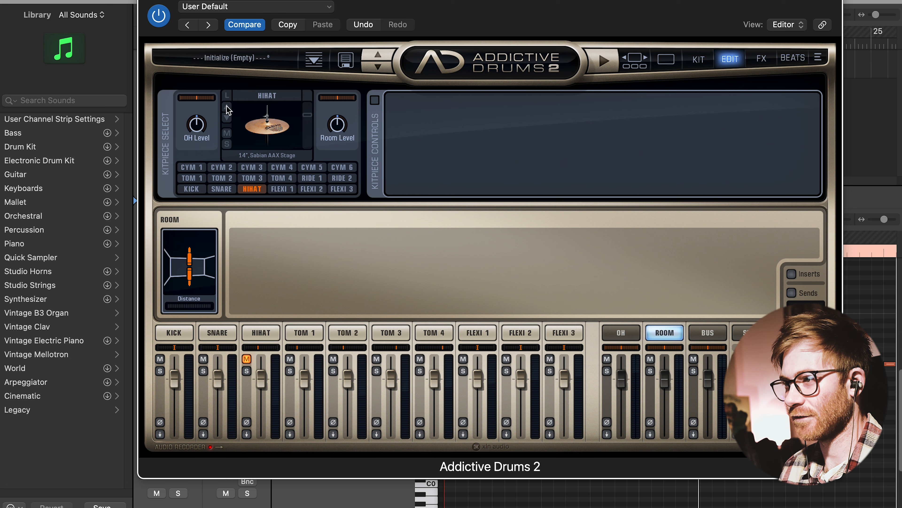
pyautogui.moveTo(198, 122); pyautogui.dragTo(217, 323)
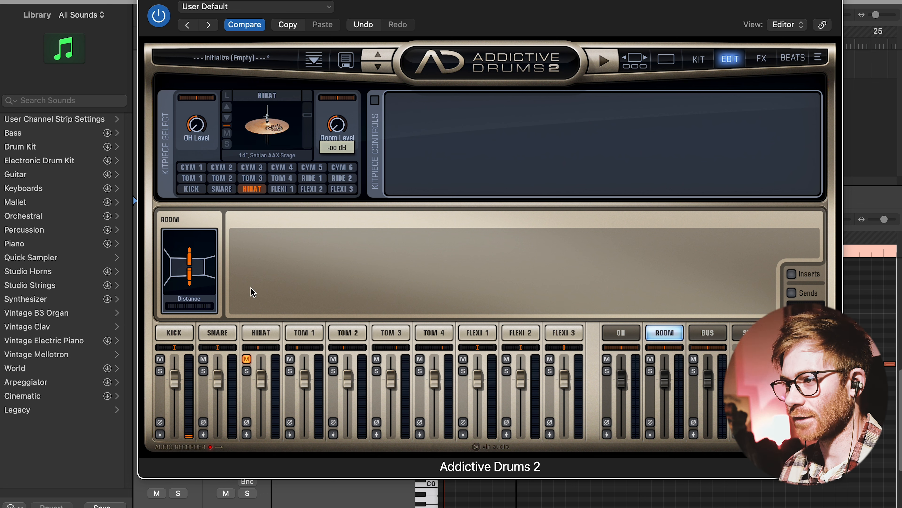
# - Shift the kick's Beater/Front mic balance about 48% toward Beater and enable its Comp & Dist, EQ and Tape & Shape sections
pyautogui.click(175, 333)
pyautogui.moveTo(190, 306); pyautogui.dragTo(178, 309)
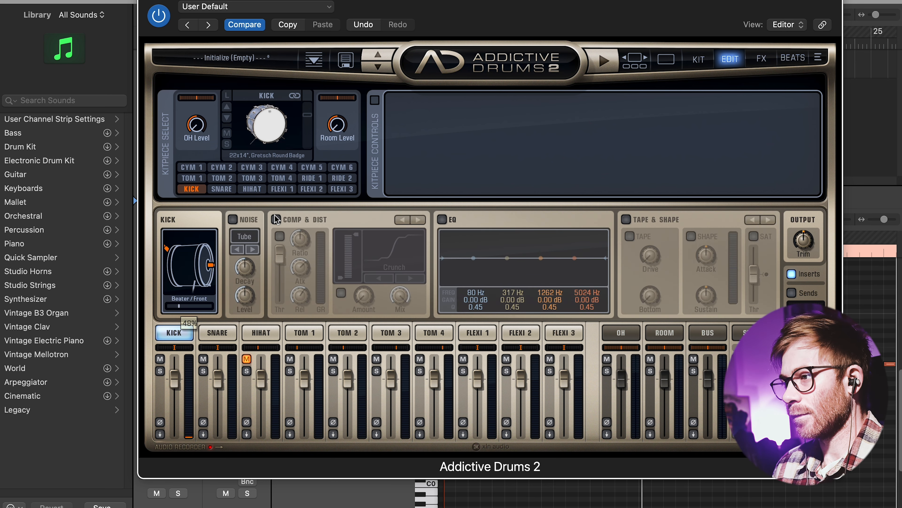
pyautogui.click(277, 219)
pyautogui.click(443, 220)
pyautogui.click(630, 220)
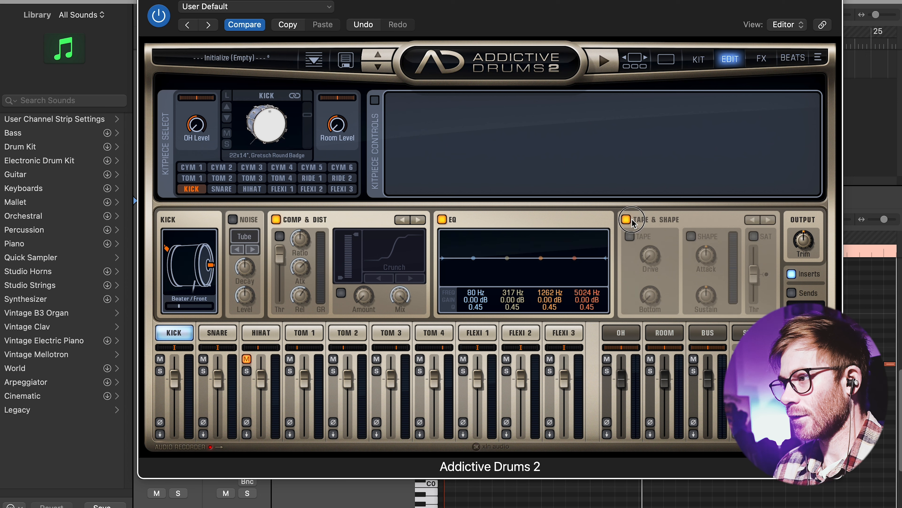
# - Boost the kick's EQ by about 2.61 dB at 5024 Hz and enable Tape, adjusting its Drive and Bottom
pyautogui.moveTo(541, 258); pyautogui.dragTo(578, 247)
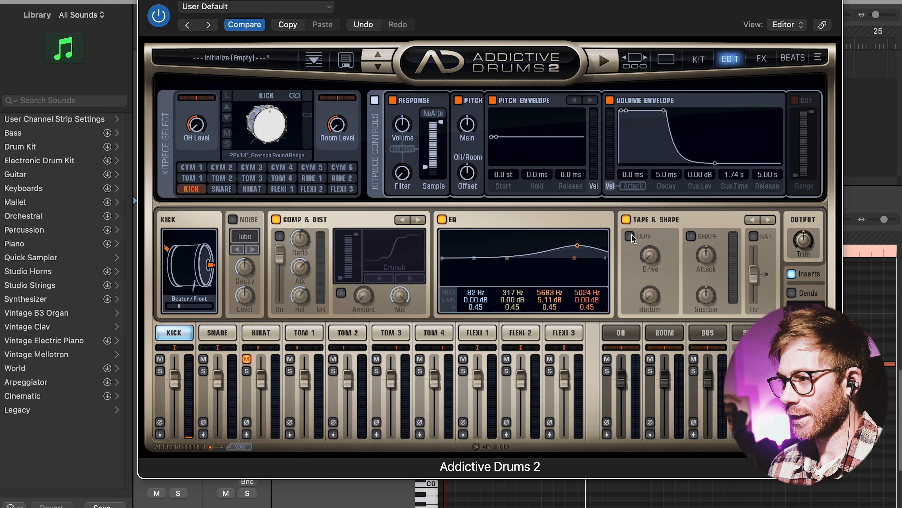
pyautogui.click(631, 236)
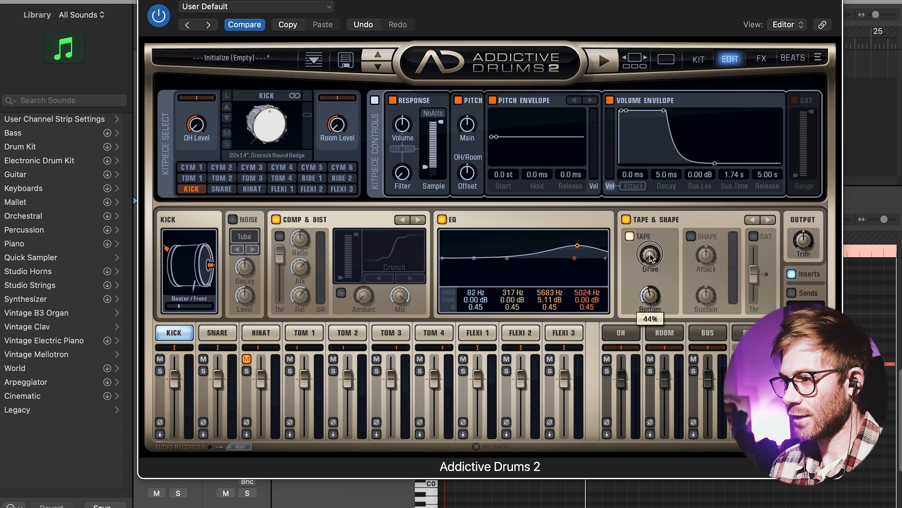
pyautogui.moveTo(650, 256); pyautogui.dragTo(650, 226)
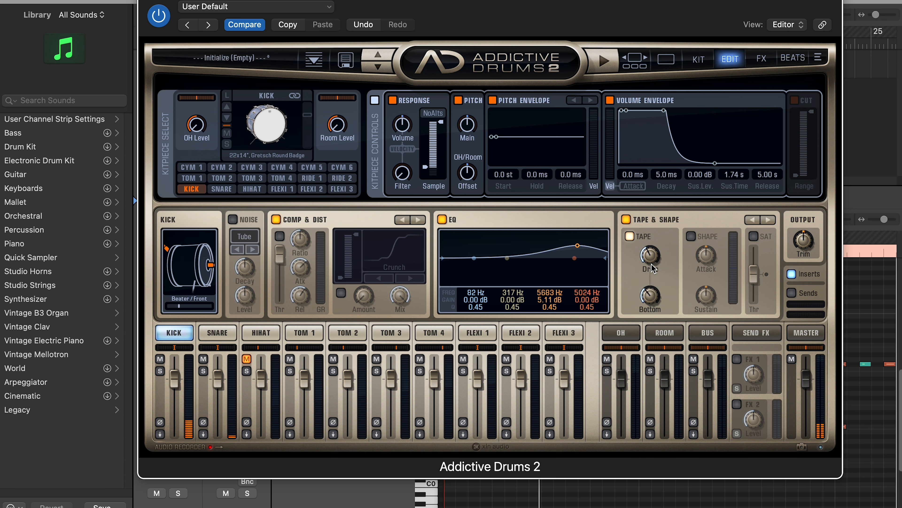
pyautogui.moveTo(578, 246); pyautogui.dragTo(575, 251)
pyautogui.moveTo(647, 299)
pyautogui.mouseDown()
pyautogui.moveTo(645, 263)
pyautogui.moveTo(646, 298)
pyautogui.mouseUp()
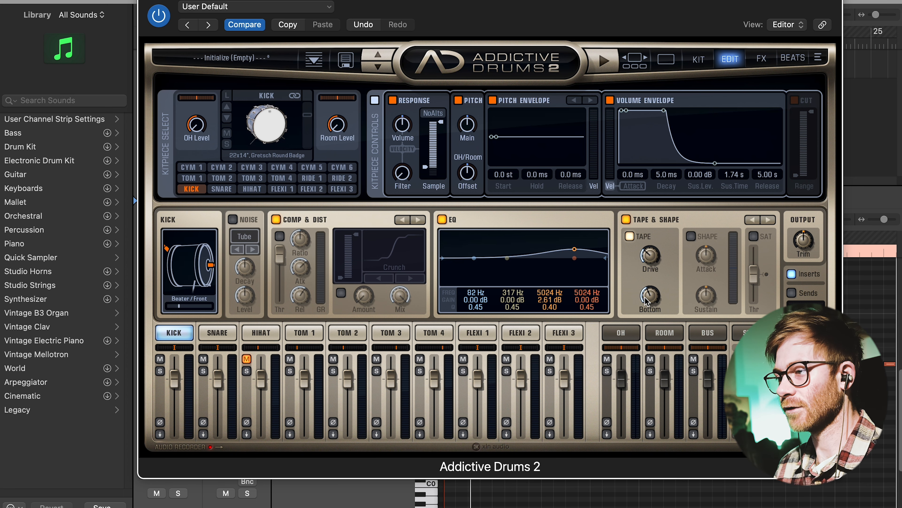
# - Enable the snare's Volume Envelope, set Sustain Time to 75.3 ms and Release to 718 ms, and compare it with the envelope bypassed
pyautogui.click(217, 332)
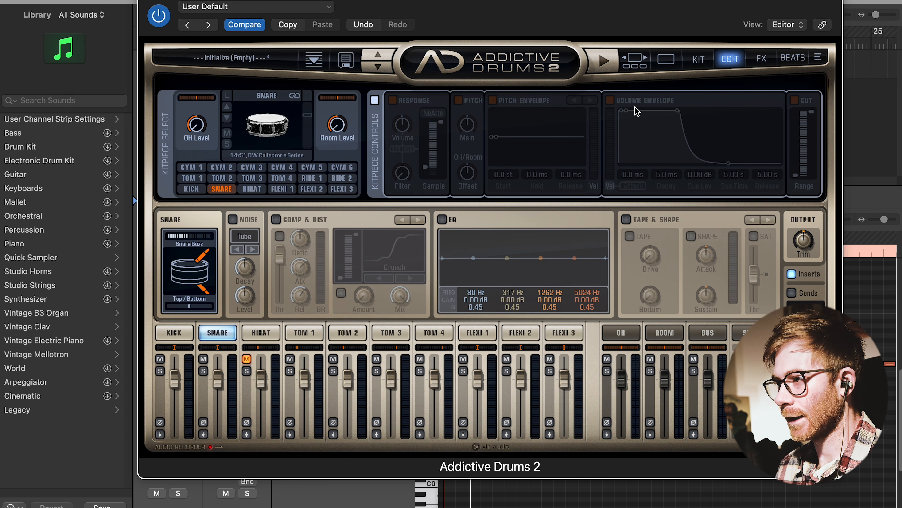
pyautogui.click(609, 100)
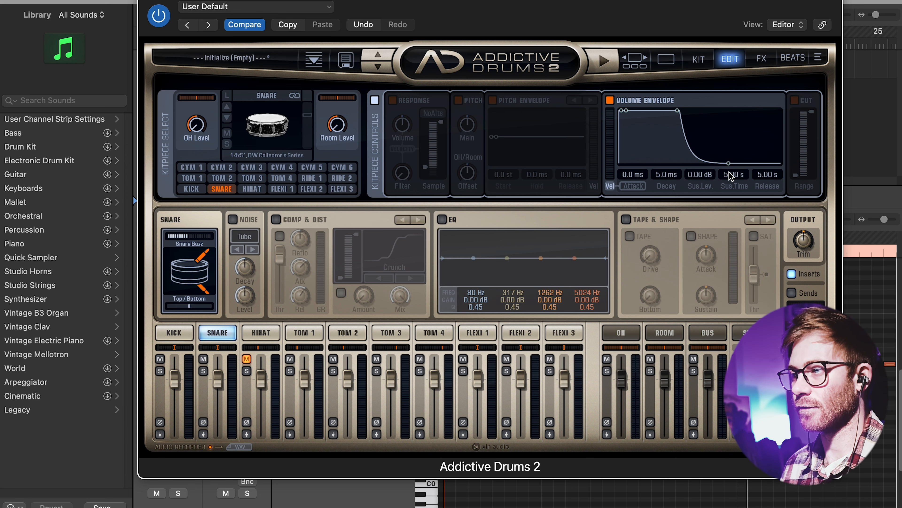
pyautogui.moveTo(730, 175); pyautogui.dragTo(727, 205)
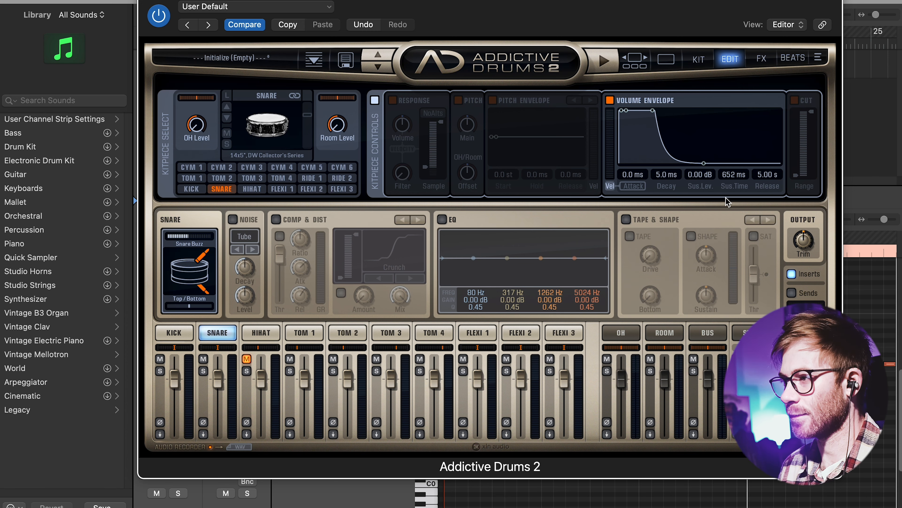
pyautogui.moveTo(757, 176); pyautogui.dragTo(756, 189)
pyautogui.moveTo(727, 175)
pyautogui.mouseDown()
pyautogui.moveTo(764, 177)
pyautogui.moveTo(722, 177)
pyautogui.mouseUp()
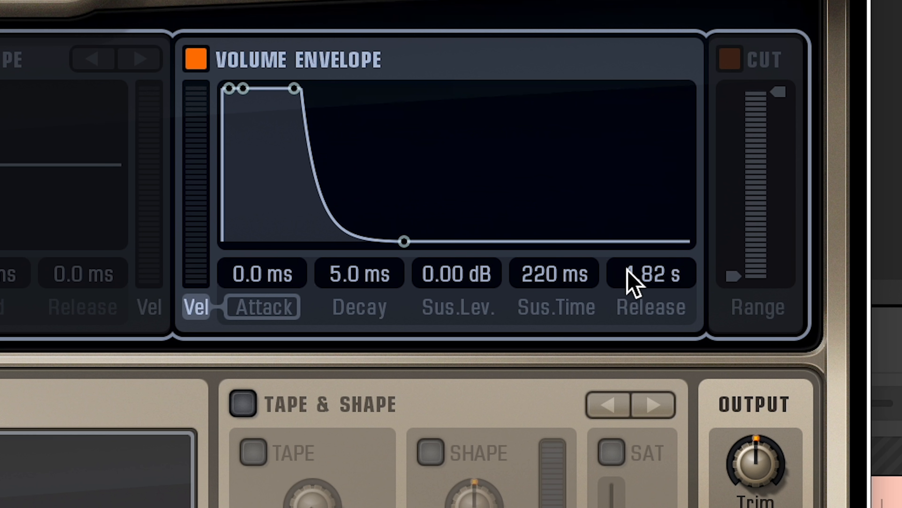
pyautogui.moveTo(627, 270); pyautogui.dragTo(624, 295)
pyautogui.moveTo(565, 272); pyautogui.dragTo(556, 279)
pyautogui.moveTo(655, 270); pyautogui.dragTo(659, 298)
pyautogui.moveTo(571, 274); pyautogui.dragTo(568, 274)
pyautogui.moveTo(624, 271); pyautogui.dragTo(624, 269)
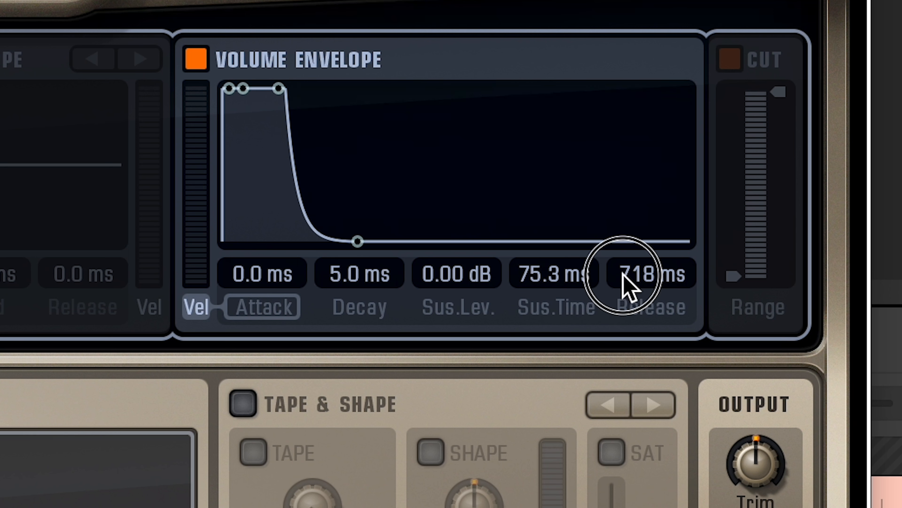
pyautogui.click(197, 60)
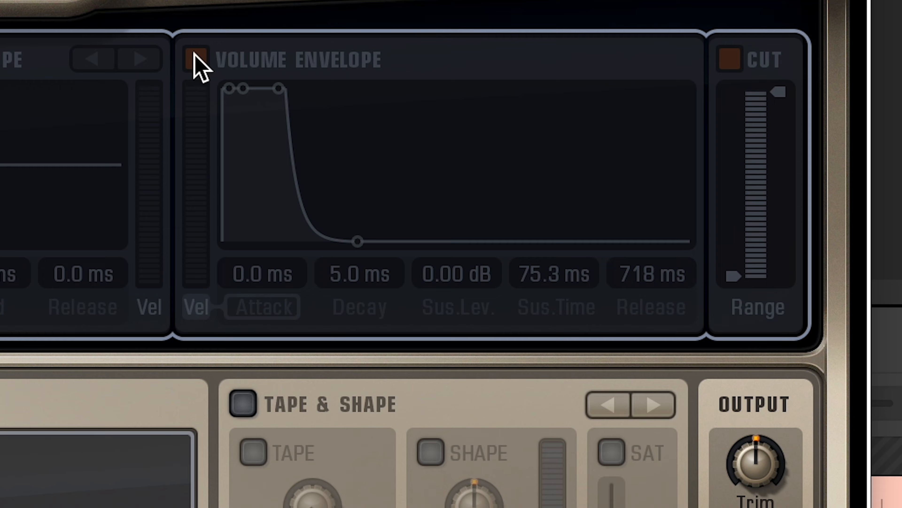
pyautogui.click(196, 59)
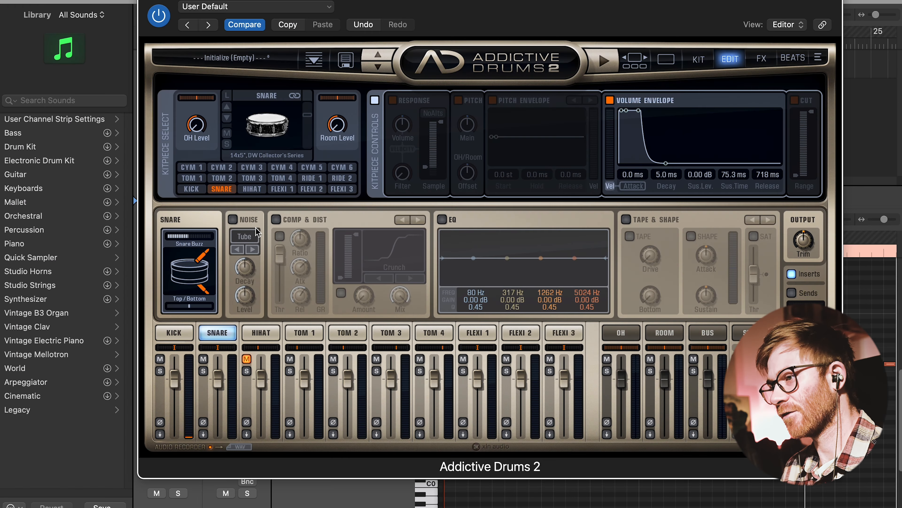
# - Enable the snare's Comp & Dist section and its compressor, and lower the compressor threshold slightly
pyautogui.click(278, 223)
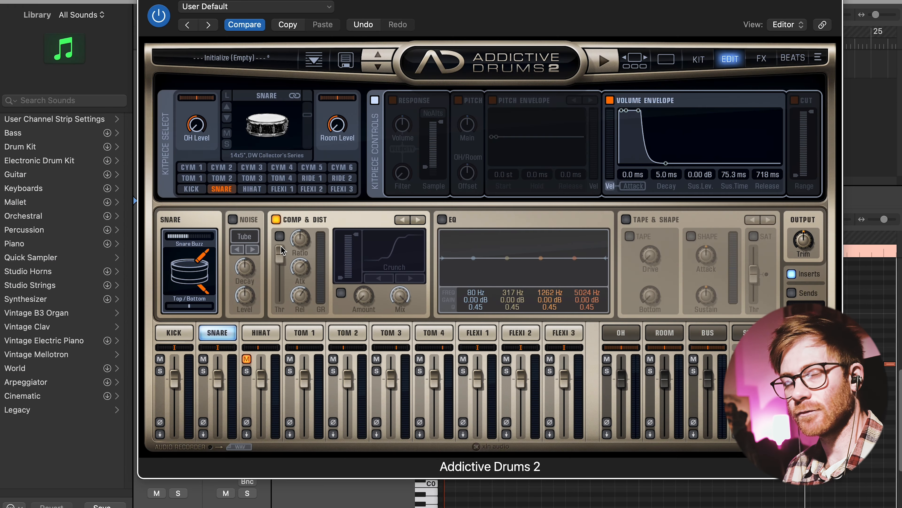
pyautogui.click(281, 237)
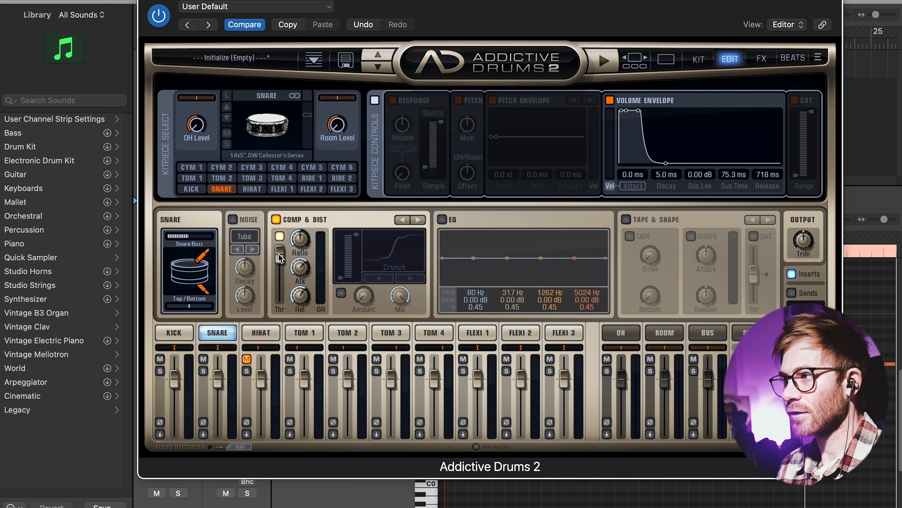
pyautogui.moveTo(281, 258); pyautogui.dragTo(281, 269)
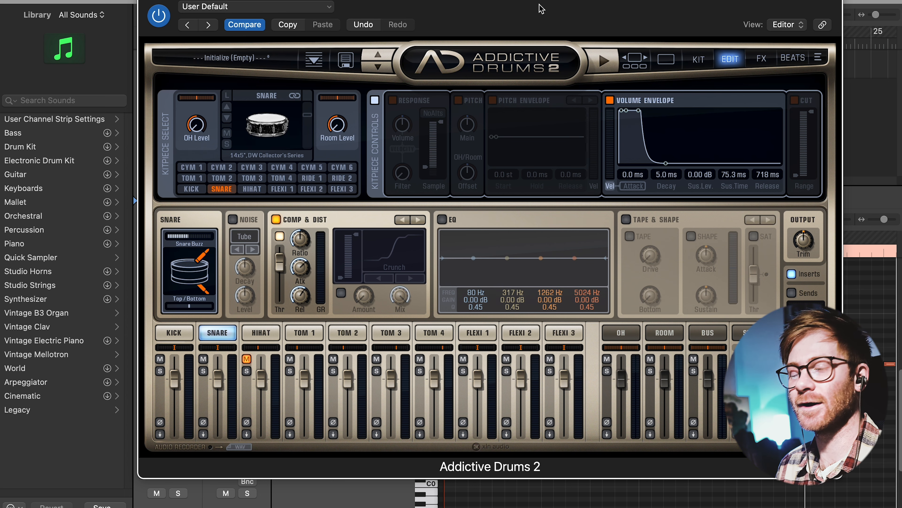
# - Adjust the snare compressor's threshold, then enable the snare's EQ and boost it by about 1.67 dB at 3222 Hz
pyautogui.click(267, 118)
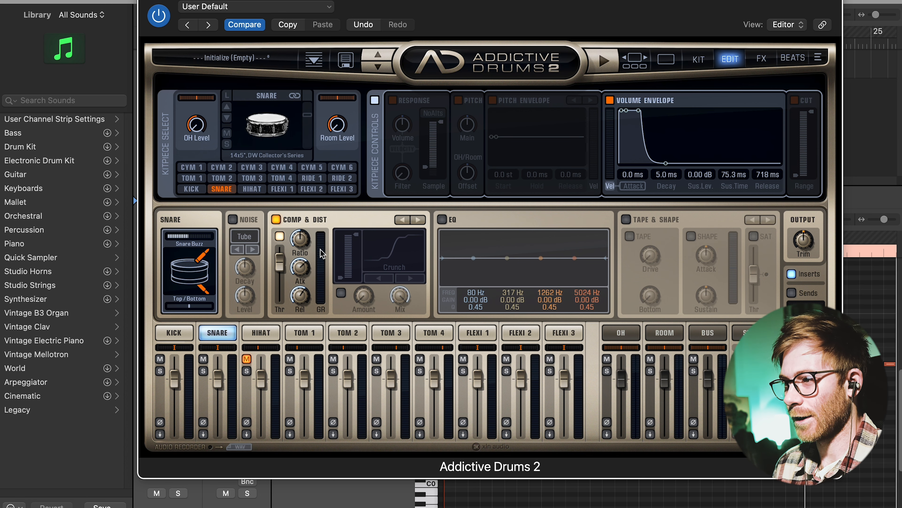
pyautogui.click(184, 333)
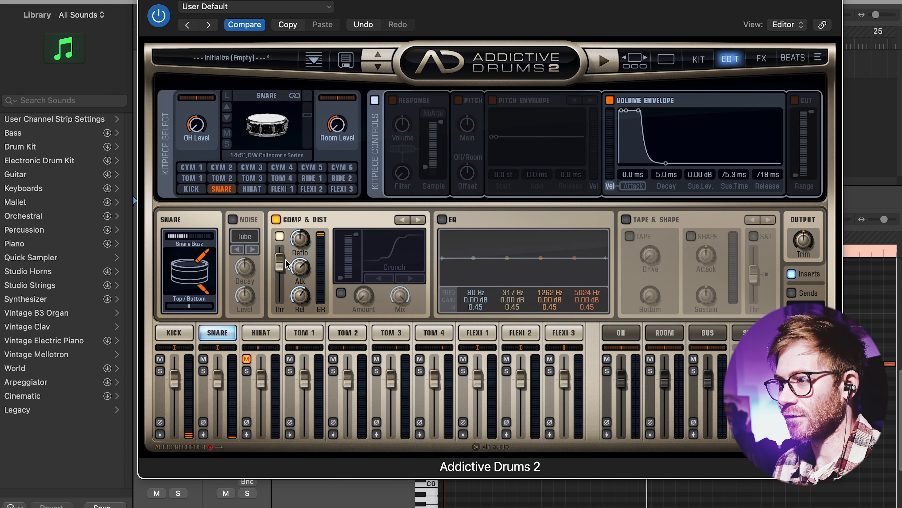
pyautogui.moveTo(281, 261); pyautogui.dragTo(327, 252)
pyautogui.click(442, 219)
pyautogui.moveTo(543, 260); pyautogui.dragTo(573, 253)
pyautogui.click(621, 219)
pyautogui.click(625, 219)
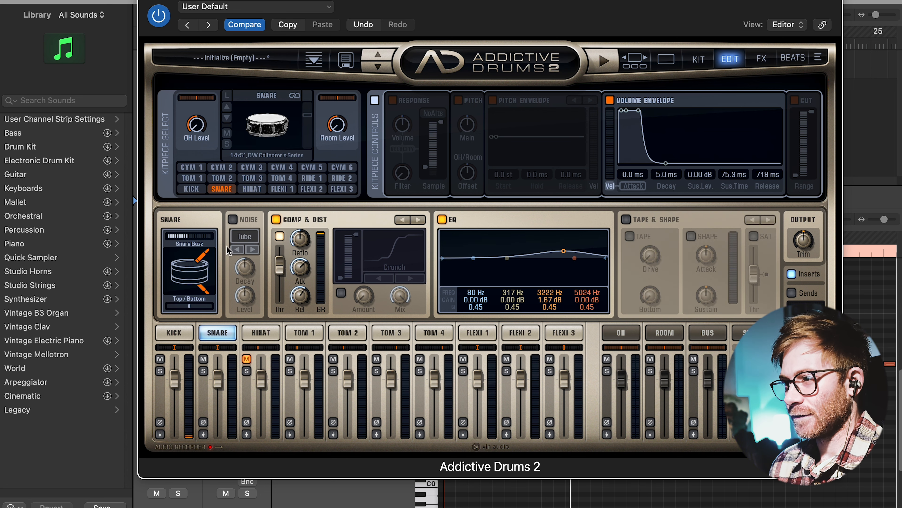
# - Select the hi-hat channel, unmute it and raise its Room Level from minimum to slightly past centre
pyautogui.click(251, 334)
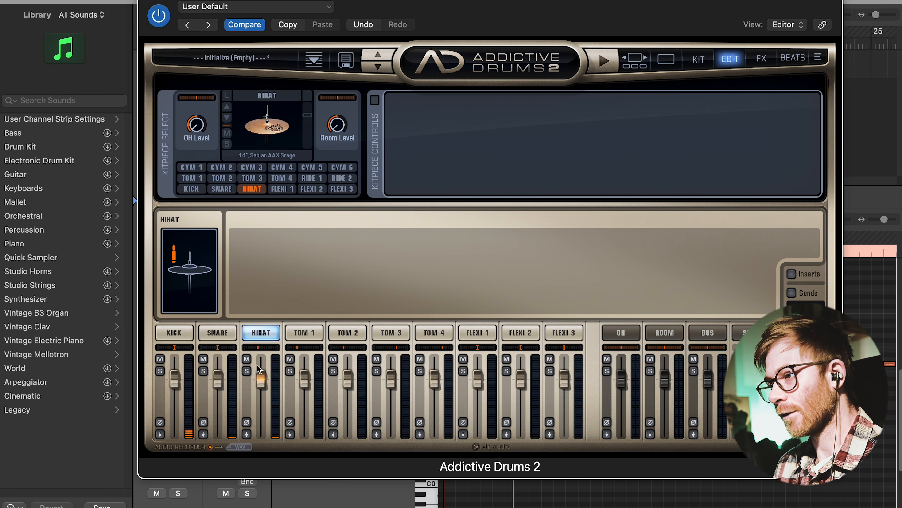
pyautogui.moveTo(259, 382)
pyautogui.mouseDown()
pyautogui.moveTo(259, 373)
pyautogui.moveTo(263, 382)
pyautogui.mouseUp()
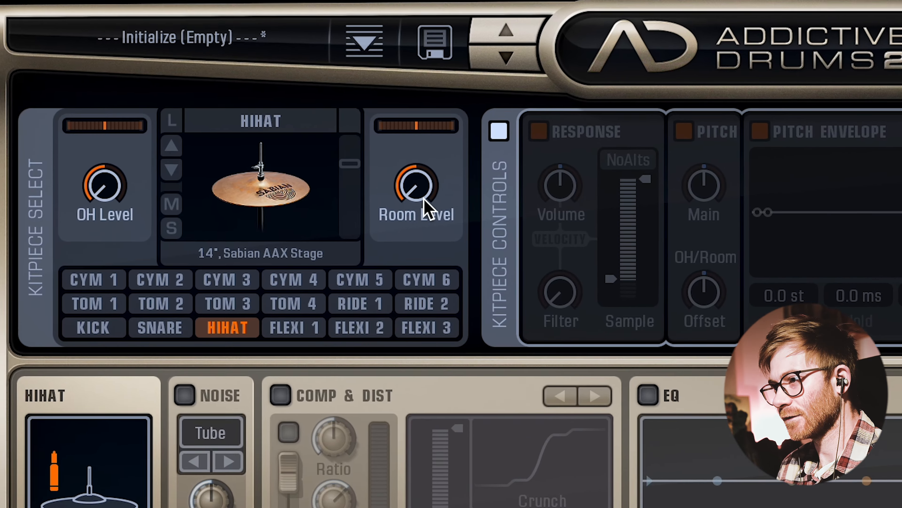
pyautogui.moveTo(422, 196); pyautogui.dragTo(444, 82)
pyautogui.click(418, 202)
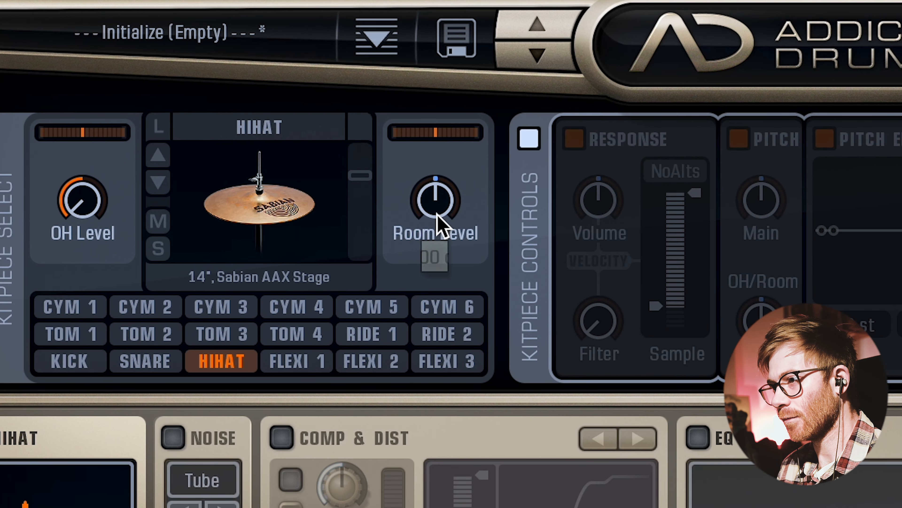
pyautogui.moveTo(418, 199); pyautogui.dragTo(424, 146)
pyautogui.moveTo(433, 201); pyautogui.dragTo(433, 206)
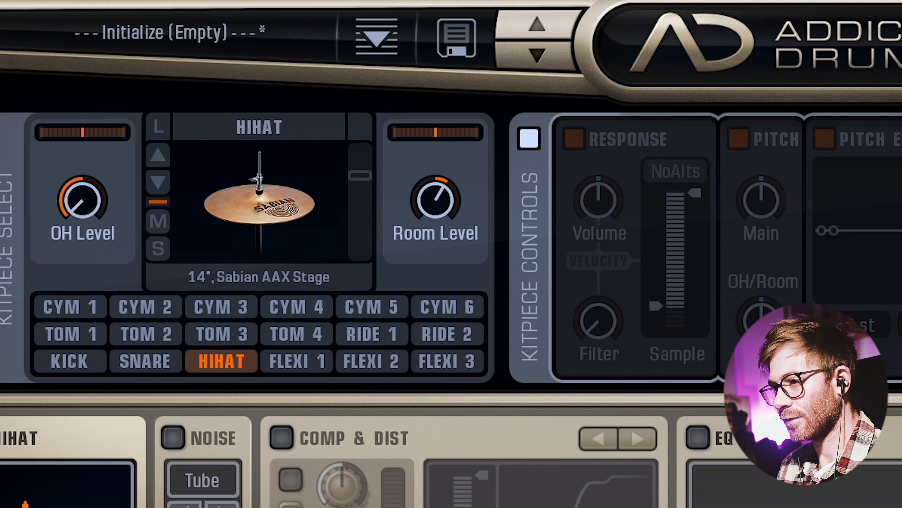
# - Lower the hi-hat's Room Level and balance its channel fader, trying about 1.17 dB and settling moderately below the centre mark
pyautogui.moveTo(243, 301); pyautogui.dragTo(247, 405)
pyautogui.moveTo(438, 45); pyautogui.dragTo(401, 321)
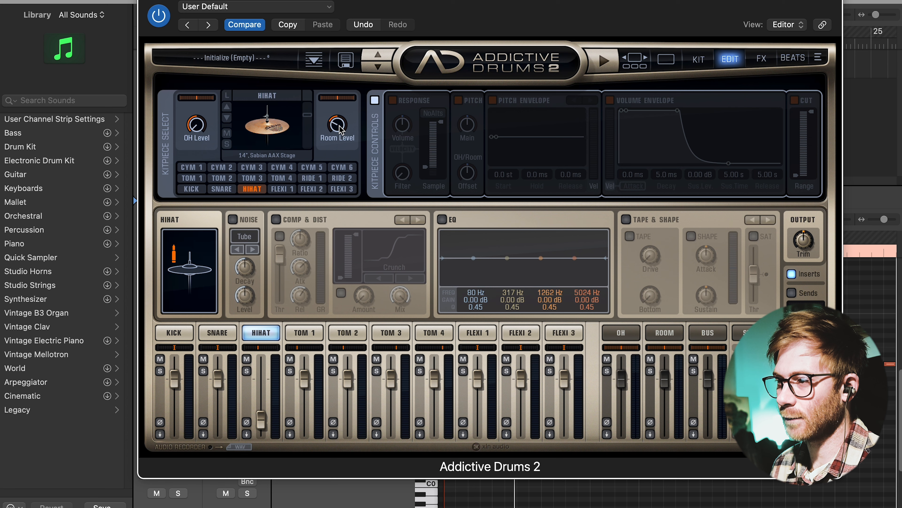
pyautogui.moveTo(340, 130); pyautogui.dragTo(340, 124)
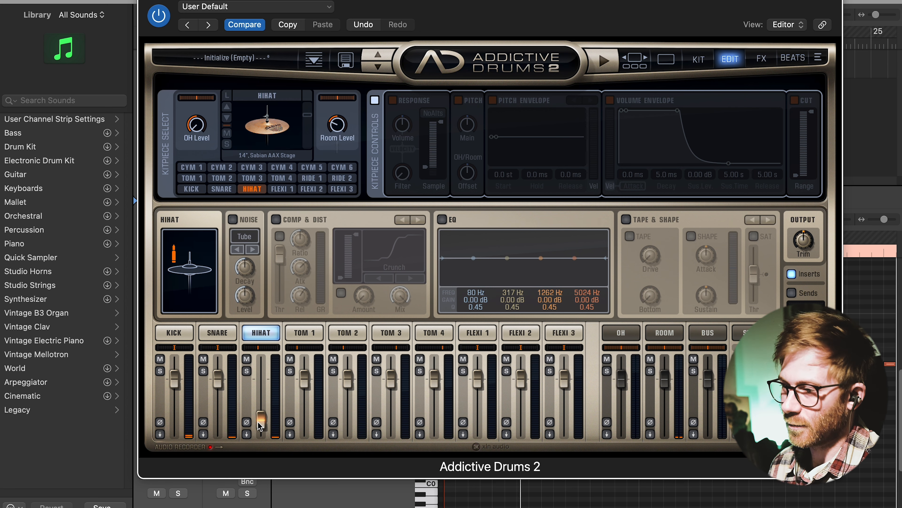
pyautogui.moveTo(260, 424); pyautogui.dragTo(269, 376)
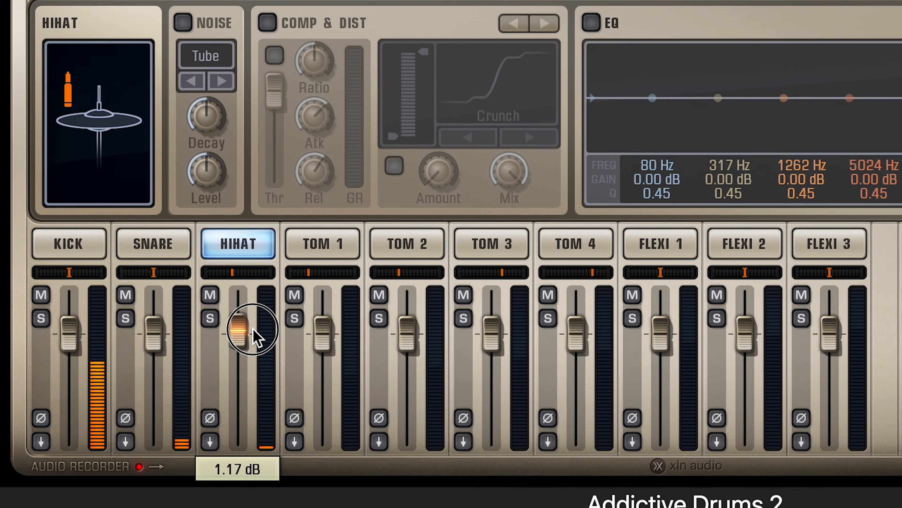
pyautogui.moveTo(253, 328); pyautogui.dragTo(262, 403)
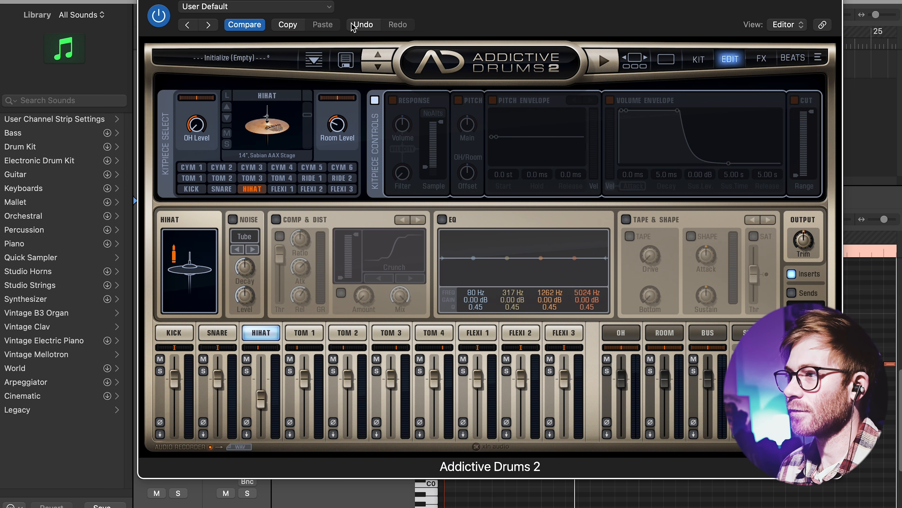
# - Load the 10x7.5" Yamaha Absolute Hybrid into Tom 1, Tom 2 and Tom 3, and a 10x8" DW Collector's Series into Tom 4
pyautogui.moveTo(378, 7); pyautogui.dragTo(357, 14)
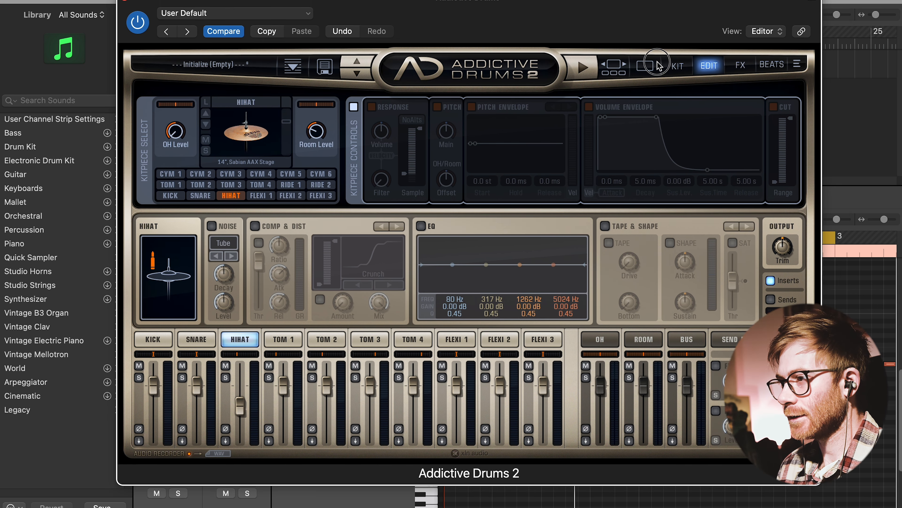
pyautogui.click(677, 66)
pyautogui.click(219, 240)
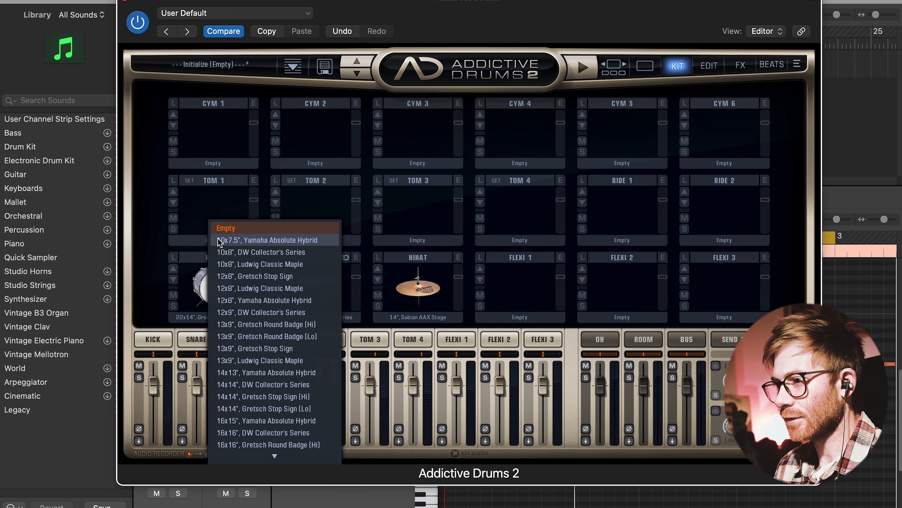
pyautogui.click(281, 242)
pyautogui.click(299, 242)
pyautogui.click(375, 237)
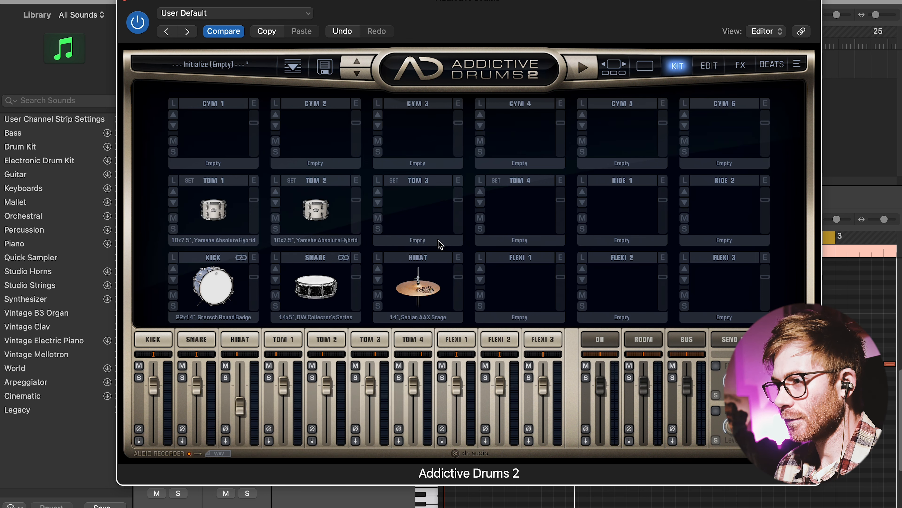
pyautogui.click(539, 240)
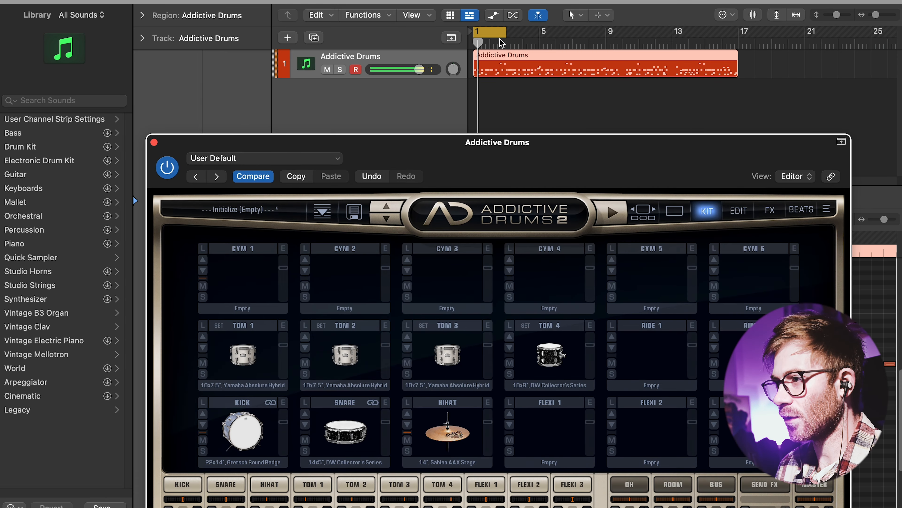
# - Extend the cycle range to bar 5 and open the Addictive Drums region in the Piano Roll with the Pencil tool
pyautogui.moveTo(506, 38); pyautogui.dragTo(529, 49)
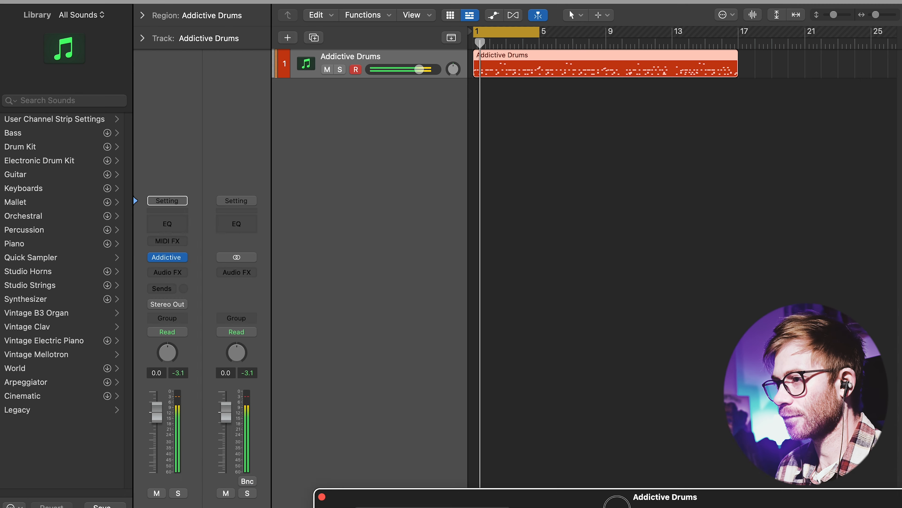
pyautogui.doubleClick(529, 75)
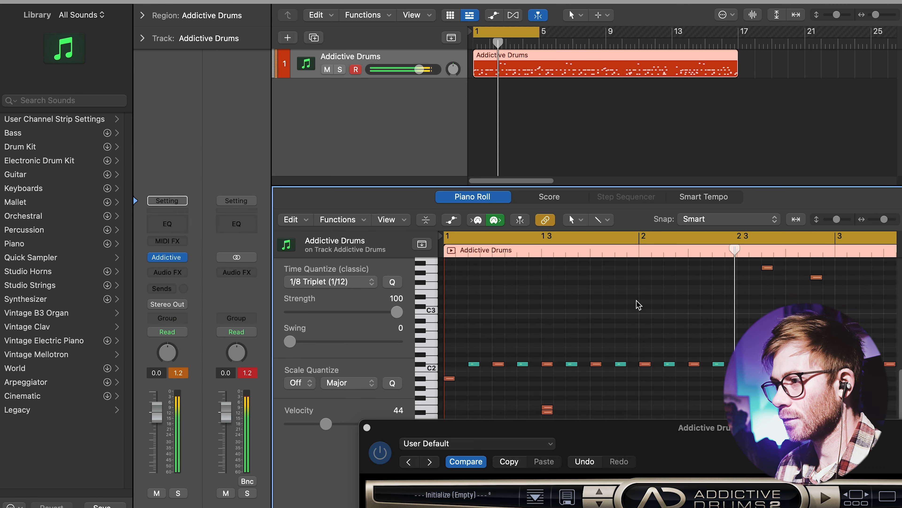
pyautogui.press('t')
pyautogui.press('p')
pyautogui.scroll(2, 643, 305)
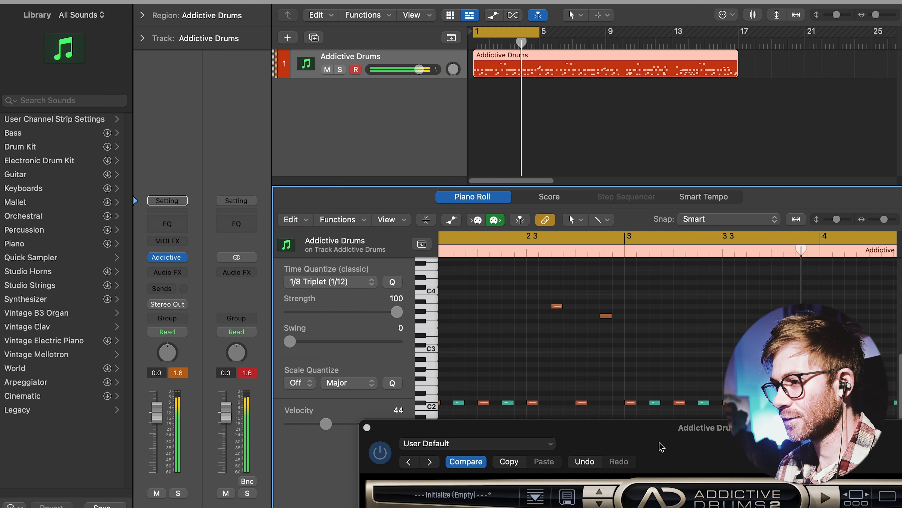
# - Add tom notes around beat 3 of bar 3 to continue the fill and delete the hi-hat and kick notes coinciding with the last one
pyautogui.click(708, 319)
pyautogui.moveTo(706, 317); pyautogui.dragTo(704, 296)
pyautogui.press('t')
pyautogui.press('t')
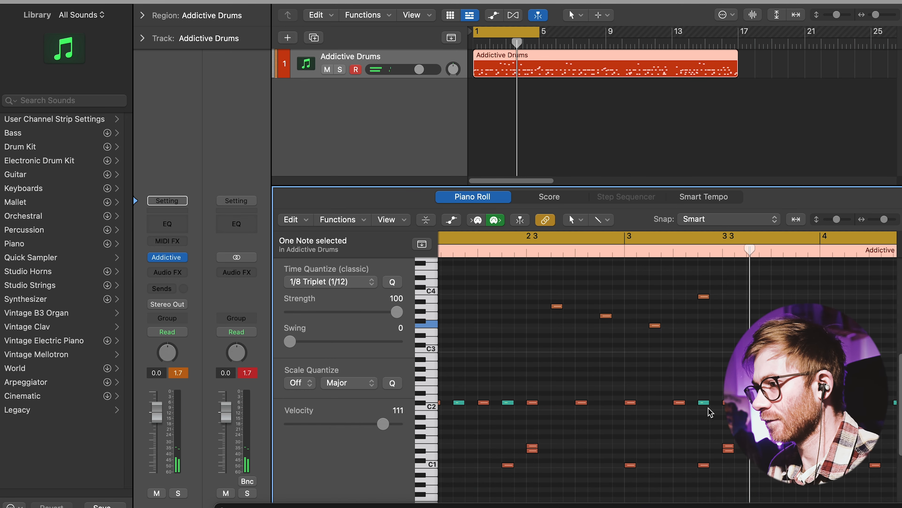
pyautogui.doubleClick(703, 402)
pyautogui.doubleClick(704, 465)
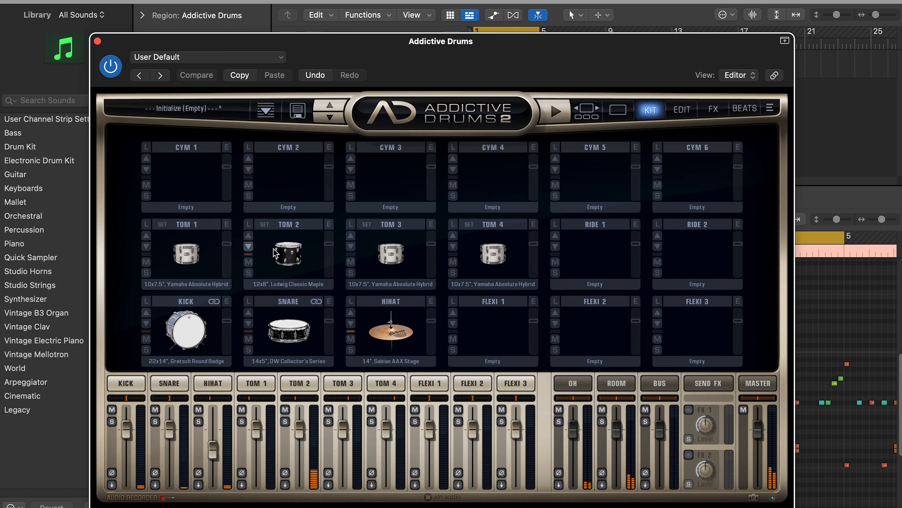
# - Change Tom 2 to the 12x8" Gretsch Stop Sign and Tom 3 to the 13x9" Gretsch Round Badge (Hi)
pyautogui.moveTo(276, 253); pyautogui.dragTo(349, 245)
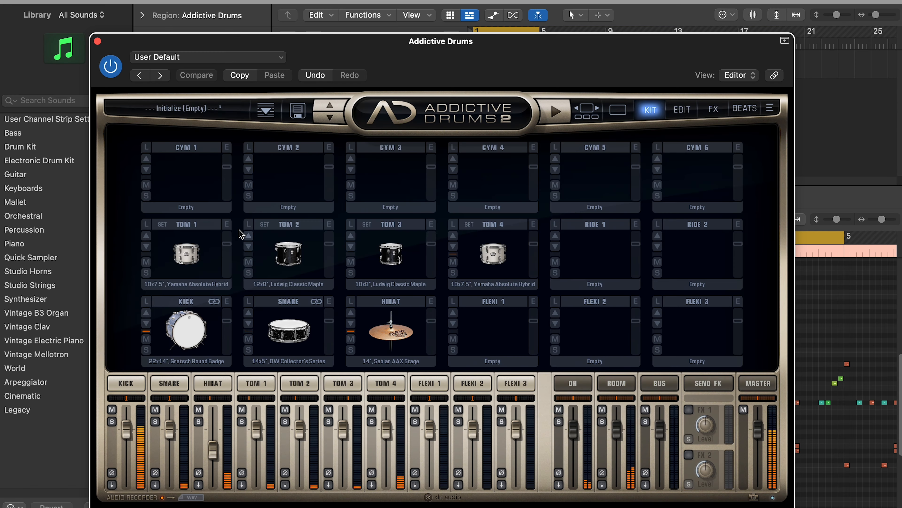
pyautogui.click(248, 246)
pyautogui.click(351, 246)
pyautogui.click(351, 247)
pyautogui.click(351, 246)
pyautogui.click(352, 238)
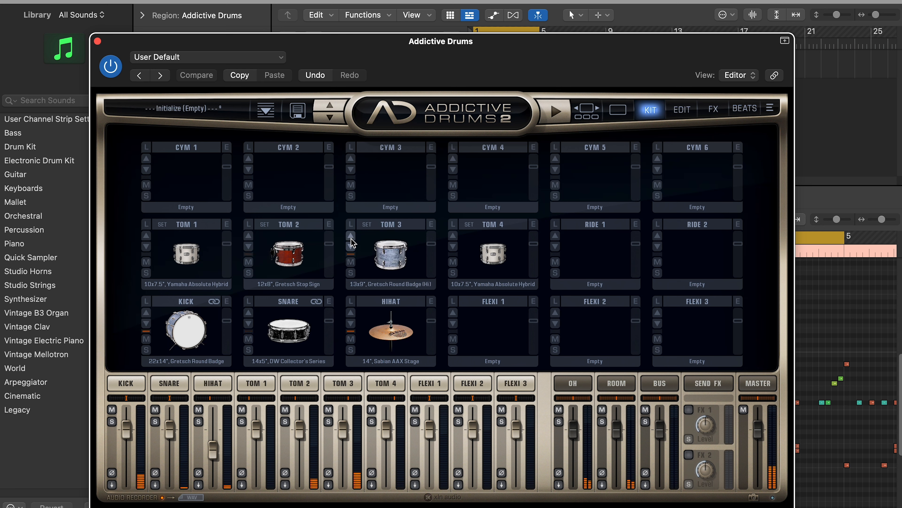
# - Change Tom 4 to the 14x14" DW Collector's Series
pyautogui.click(453, 246)
pyautogui.click(453, 247)
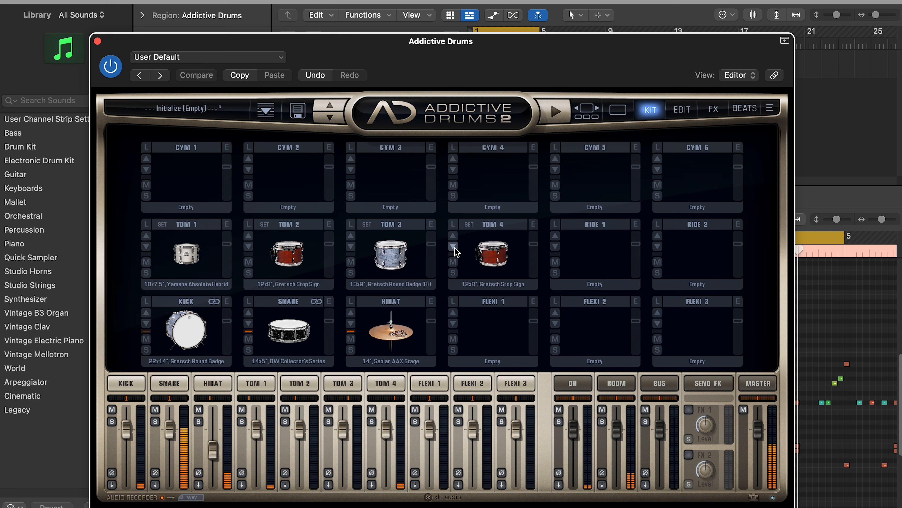
pyautogui.click(453, 246)
pyautogui.click(453, 246)
pyautogui.click(454, 247)
pyautogui.click(453, 246)
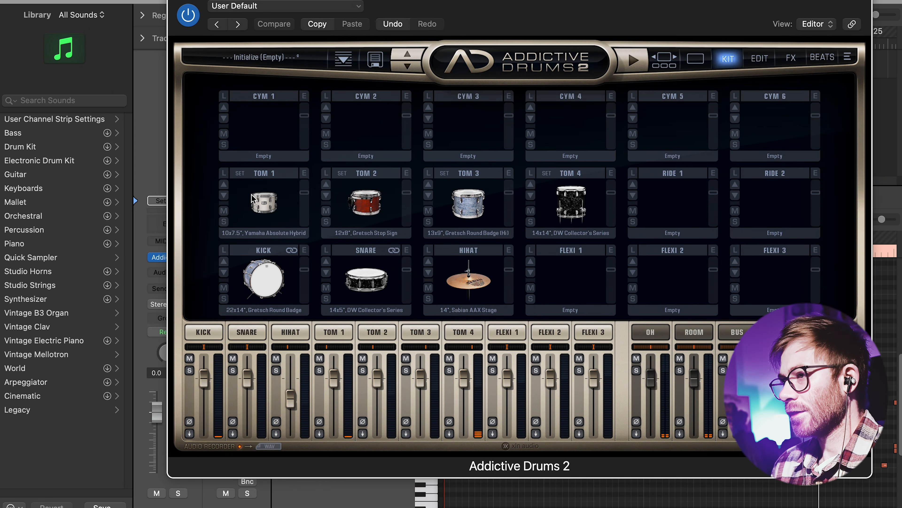
pyautogui.click(764, 60)
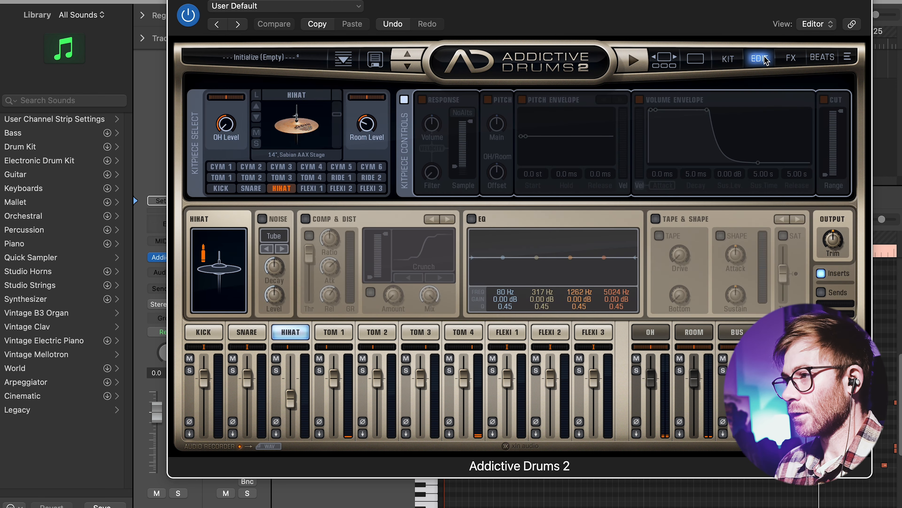
pyautogui.click(729, 59)
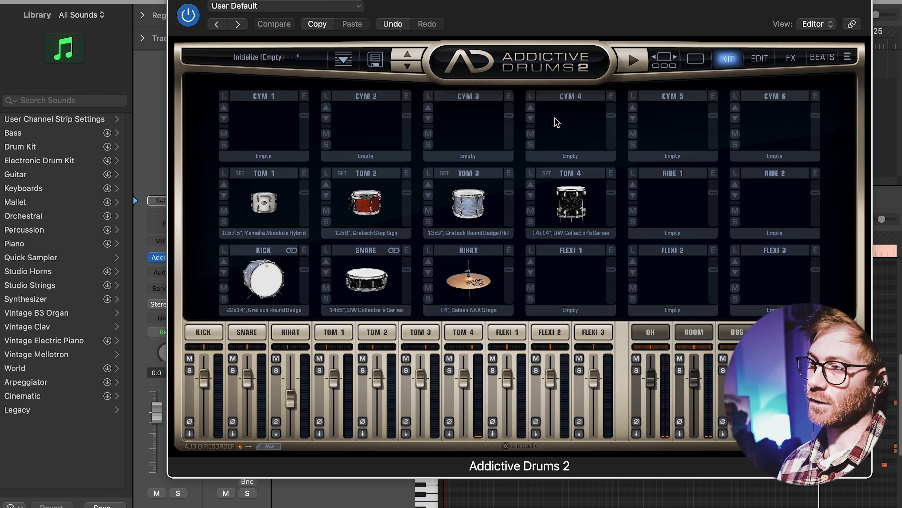
pyautogui.moveTo(506, 0); pyautogui.dragTo(389, 45)
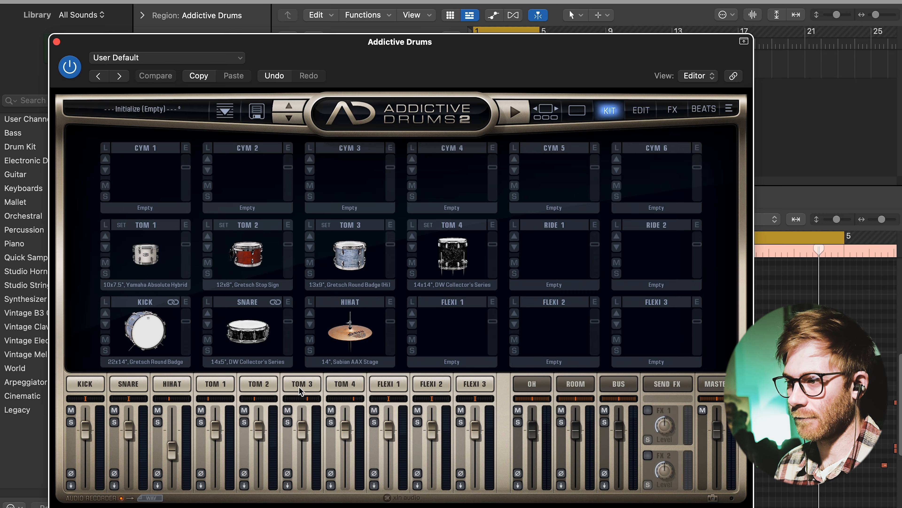
# - Turn the Room Level fully down to -oo dB on Tom 1, Tom 2, Tom 3 and Tom 4
pyautogui.click(215, 384)
pyautogui.moveTo(250, 176); pyautogui.dragTo(245, 398)
pyautogui.click(258, 384)
pyautogui.moveTo(251, 173); pyautogui.dragTo(247, 341)
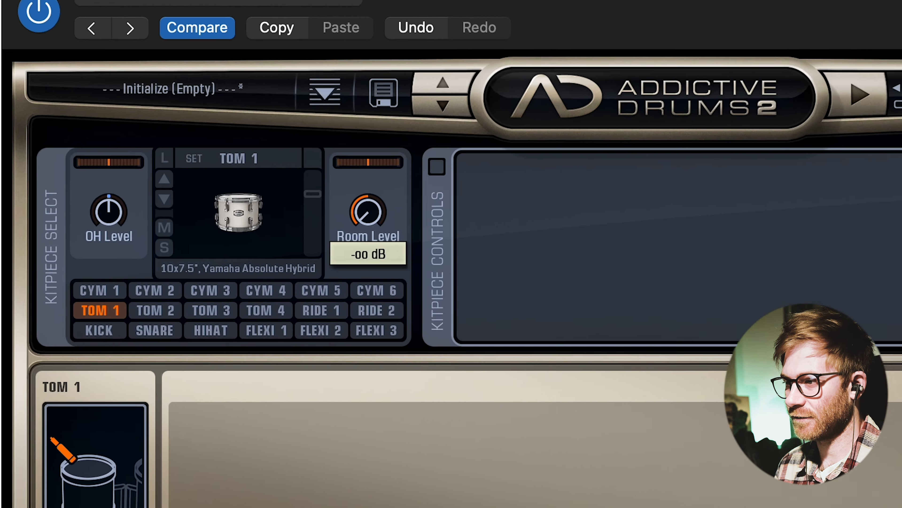
pyautogui.click(229, 341)
pyautogui.moveTo(412, 224); pyautogui.dragTo(413, 277)
pyautogui.click(293, 341)
pyautogui.moveTo(395, 236); pyautogui.dragTo(435, 474)
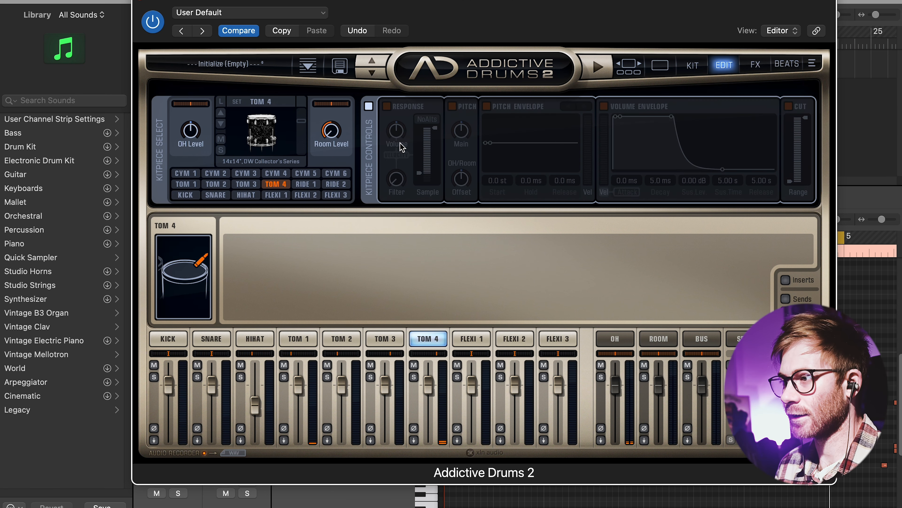
# - Shorten Tom 4's Volume Envelope, and enable Tom 3's with Sustain Time 752 ms and Release 1.88 s
pyautogui.moveTo(728, 181); pyautogui.dragTo(757, 182)
pyautogui.moveTo(727, 179); pyautogui.dragTo(726, 183)
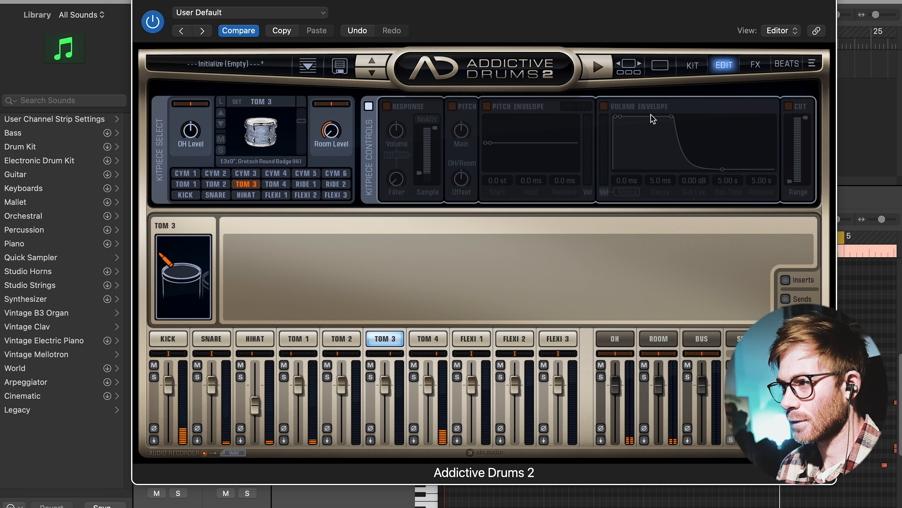
pyautogui.click(653, 119)
pyautogui.moveTo(722, 184)
pyautogui.mouseDown()
pyautogui.moveTo(734, 191)
pyautogui.moveTo(723, 195)
pyautogui.mouseUp()
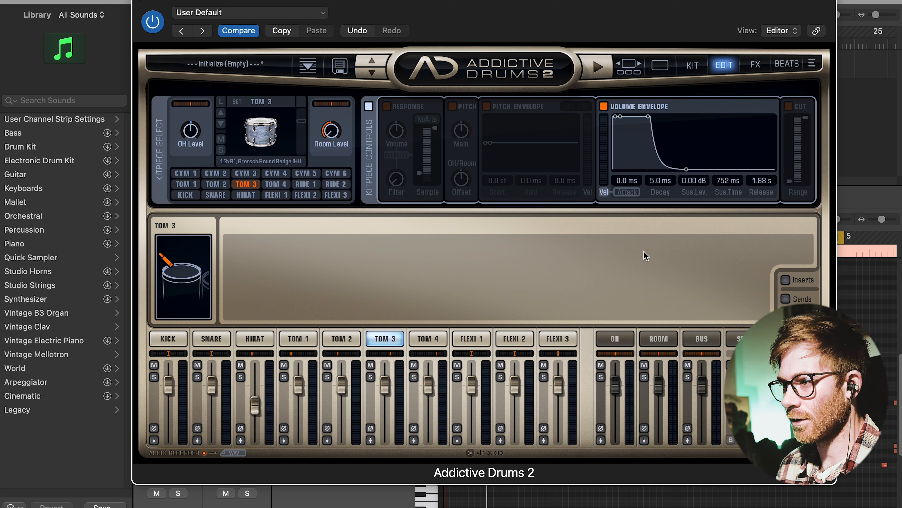
# - Shorten Tom 2's Volume Envelope, and enable Tom 1's with Sustain Time 357 ms and Release 2.01 s
pyautogui.click(342, 339)
pyautogui.moveTo(725, 181); pyautogui.dragTo(720, 217)
pyautogui.moveTo(757, 182); pyautogui.dragTo(727, 185)
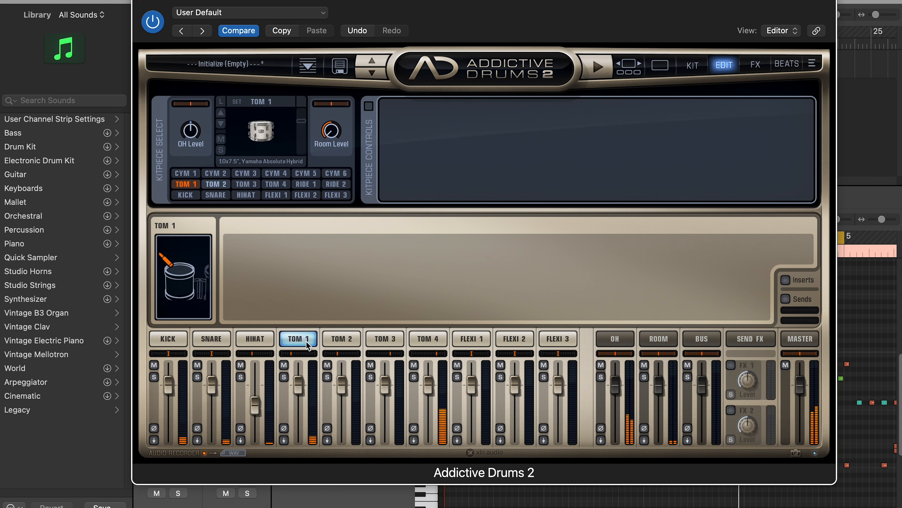
pyautogui.click(650, 110)
pyautogui.moveTo(728, 182); pyautogui.dragTo(757, 183)
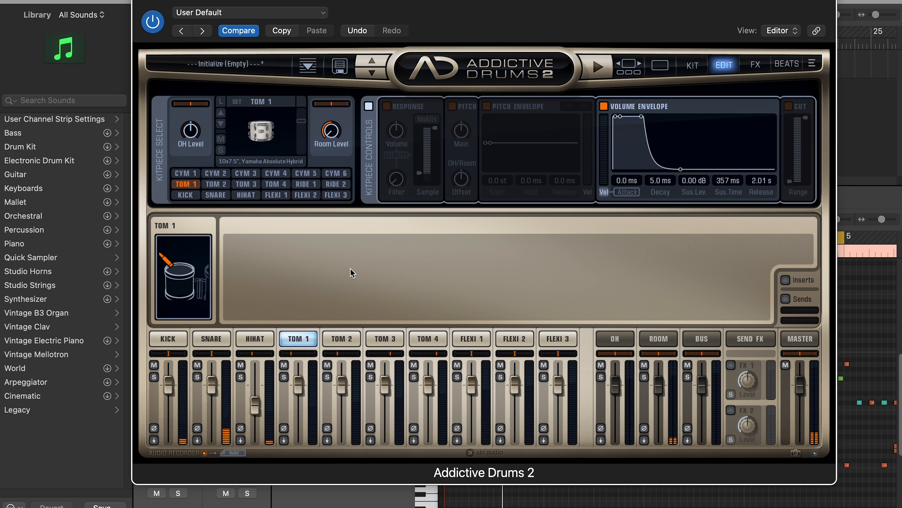
# - Load the Stack 16 & 14", MW & Zildjian cymbal into the Cym 3 slot
pyautogui.click(245, 174)
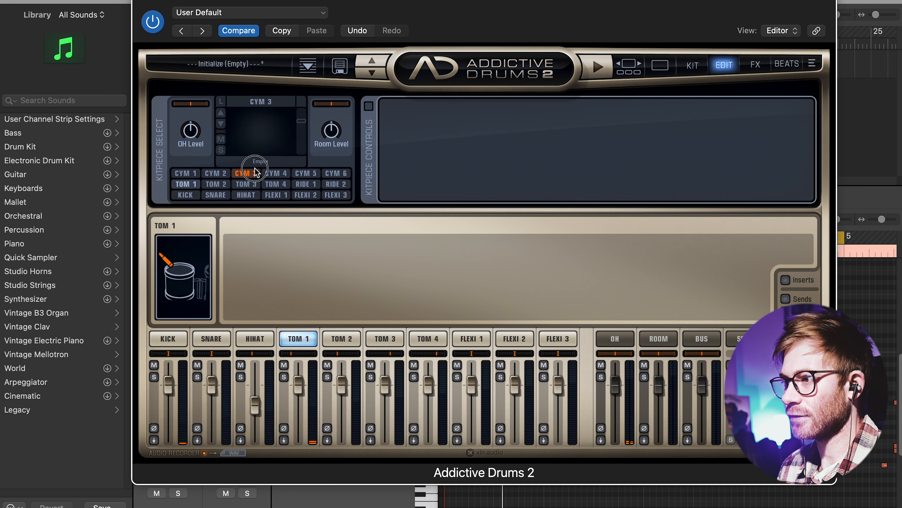
pyautogui.click(220, 112)
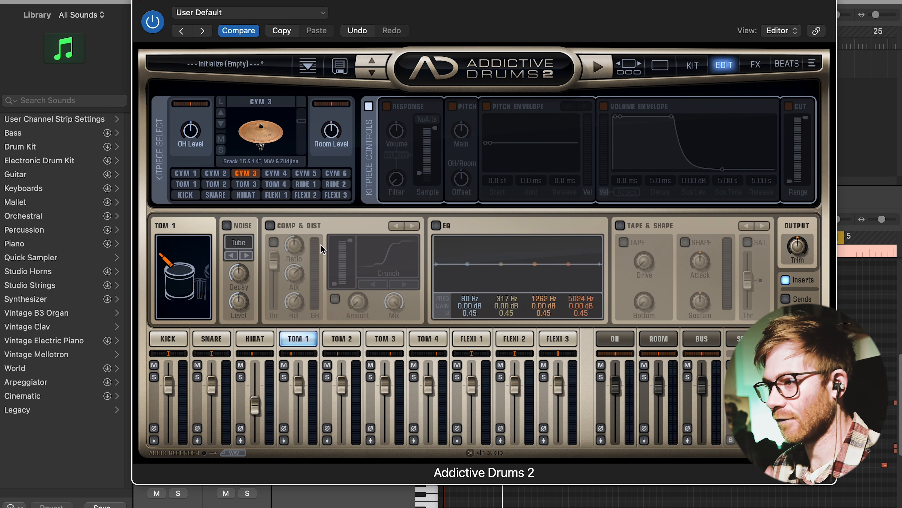
pyautogui.click(261, 161)
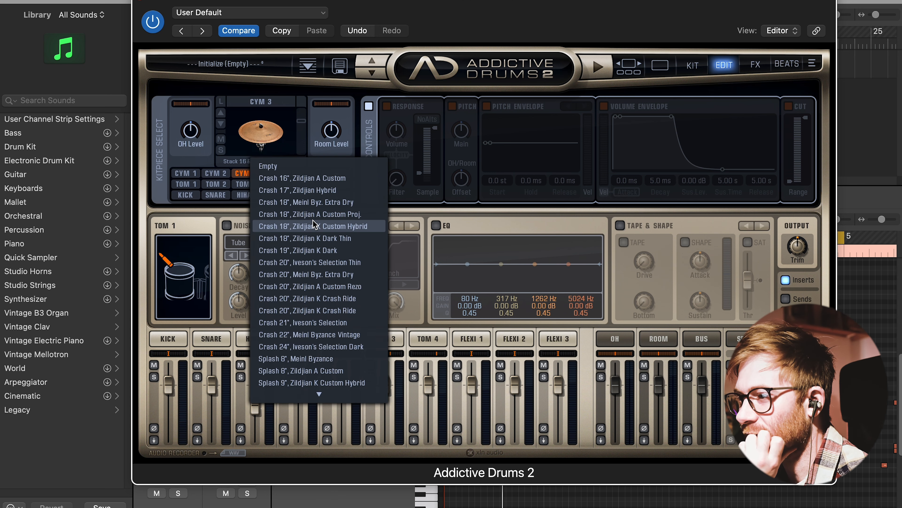
pyautogui.moveTo(318, 396)
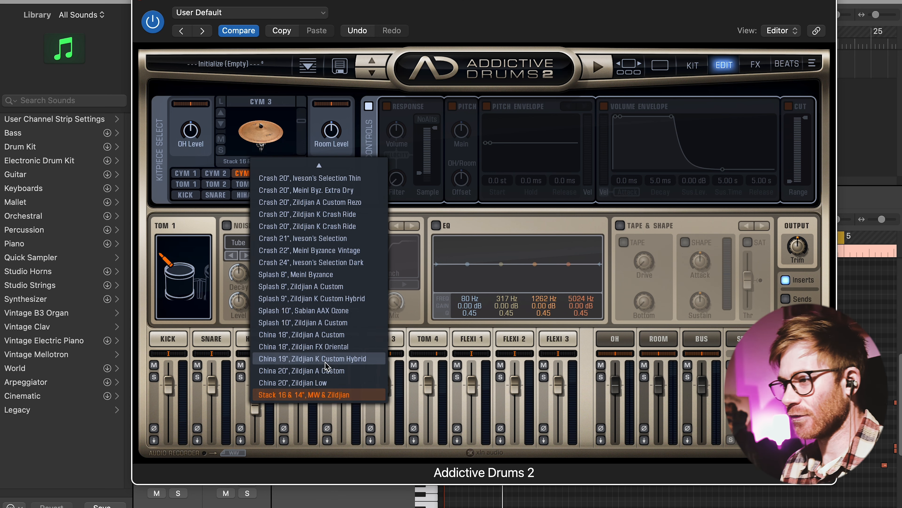
pyautogui.scroll(5, 322, 201)
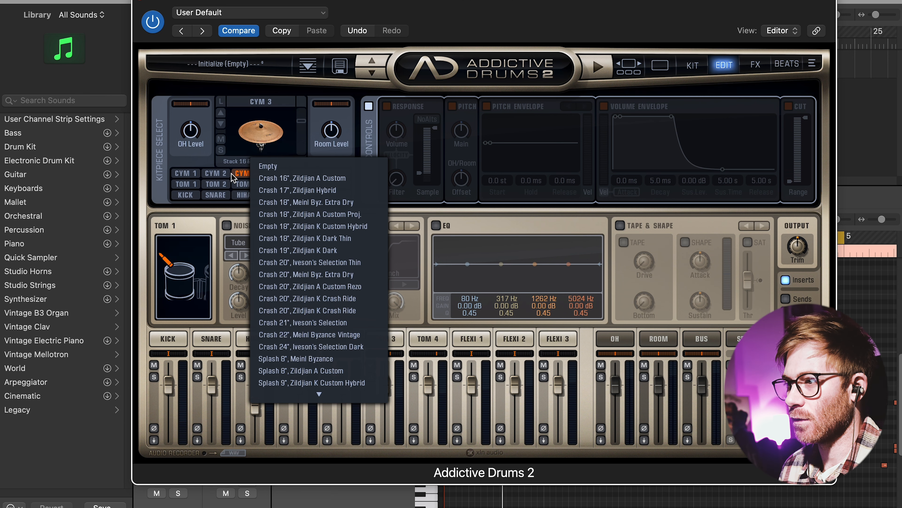
pyautogui.click(241, 174)
# - Replace the Tom 1 drum with the 12x8", Ludwig Classic Maple and audition it
pyautogui.click(177, 185)
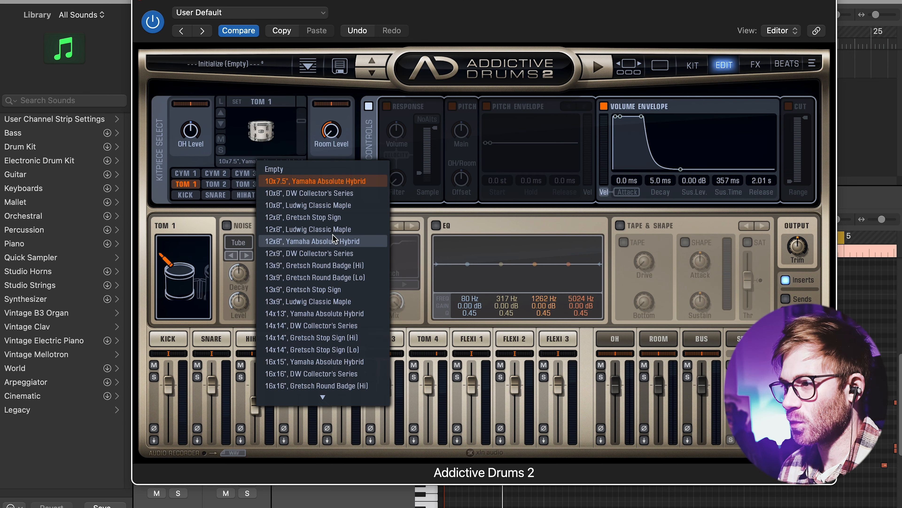
pyautogui.click(353, 230)
pyautogui.click(274, 125)
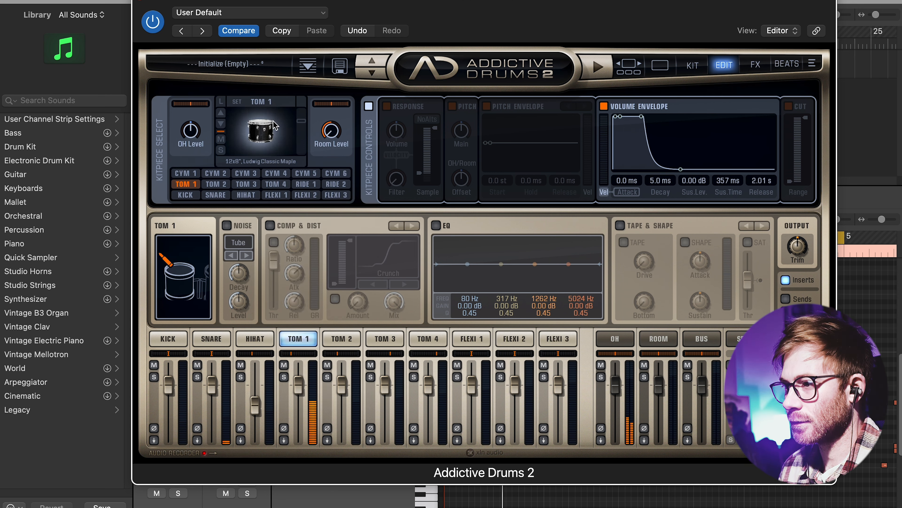
# - Switch Tom 2 to the 12x9", DW Collector's Series and audition it against Tom 1
pyautogui.click(340, 340)
pyautogui.click(254, 128)
pyautogui.click(221, 123)
pyautogui.click(270, 133)
pyautogui.click(308, 340)
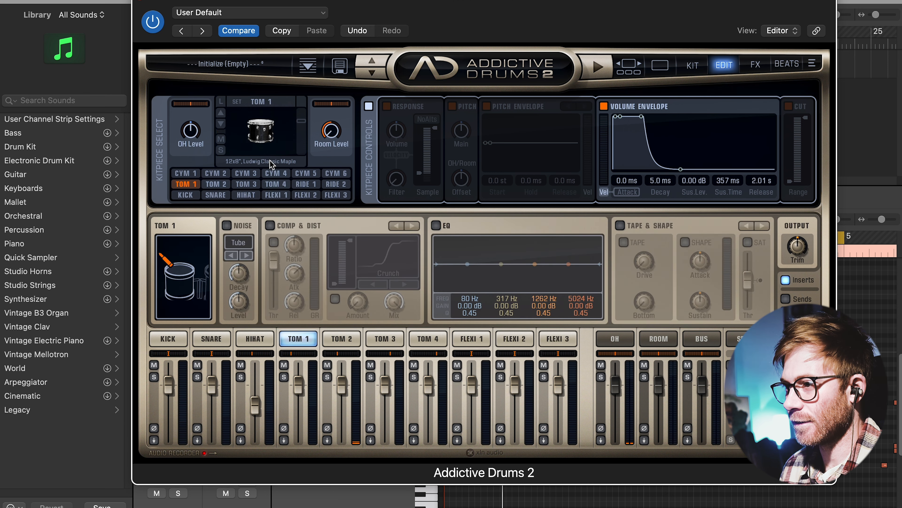
pyautogui.click(355, 338)
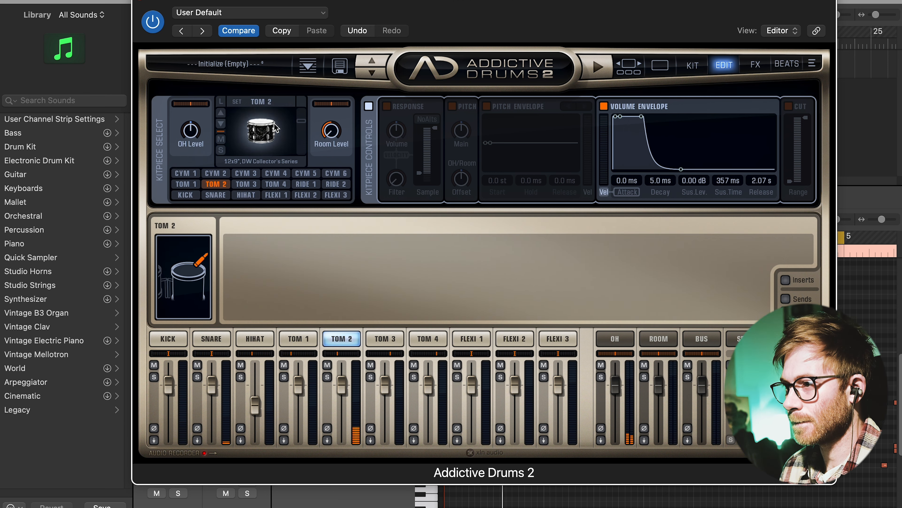
pyautogui.click(278, 133)
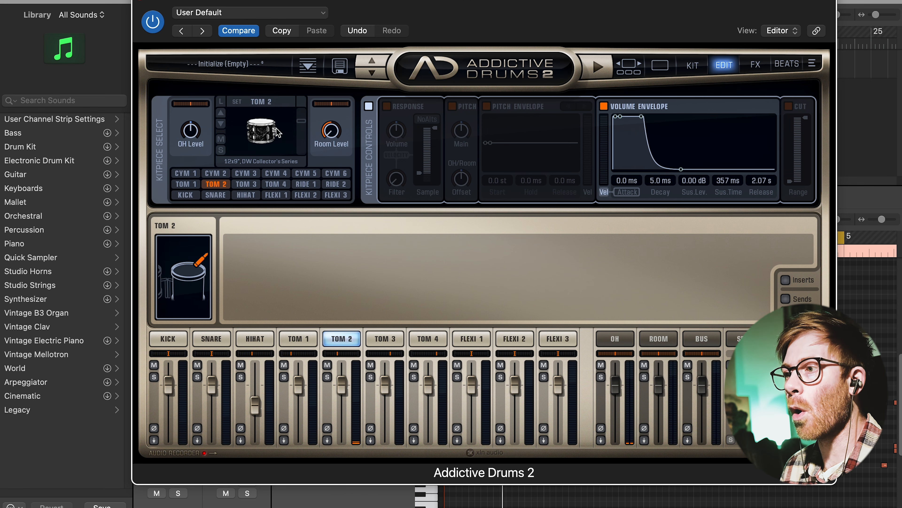
# - Step Tom 2 through the following drum models to the 13x9", Ludwig Classic Maple, auditioning each candidate and comparing with Tom 1
pyautogui.click(217, 124)
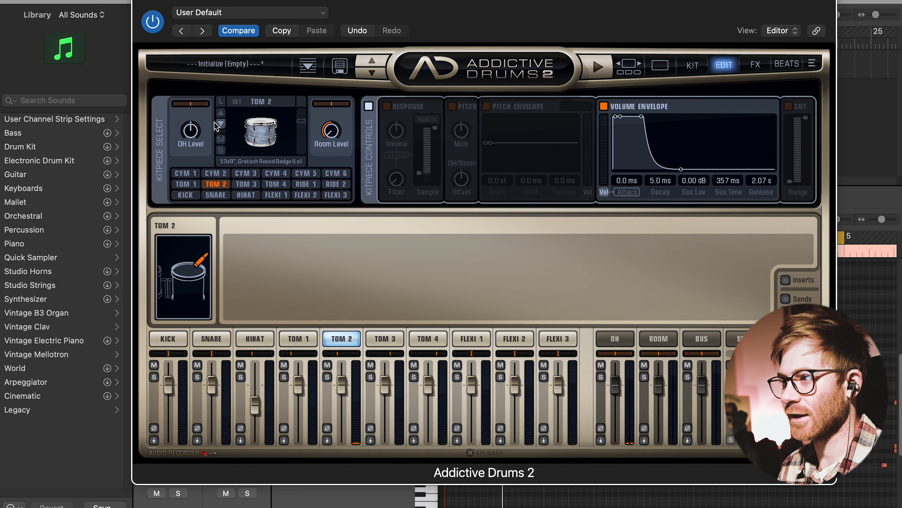
pyautogui.click(262, 132)
pyautogui.click(223, 125)
pyautogui.click(266, 131)
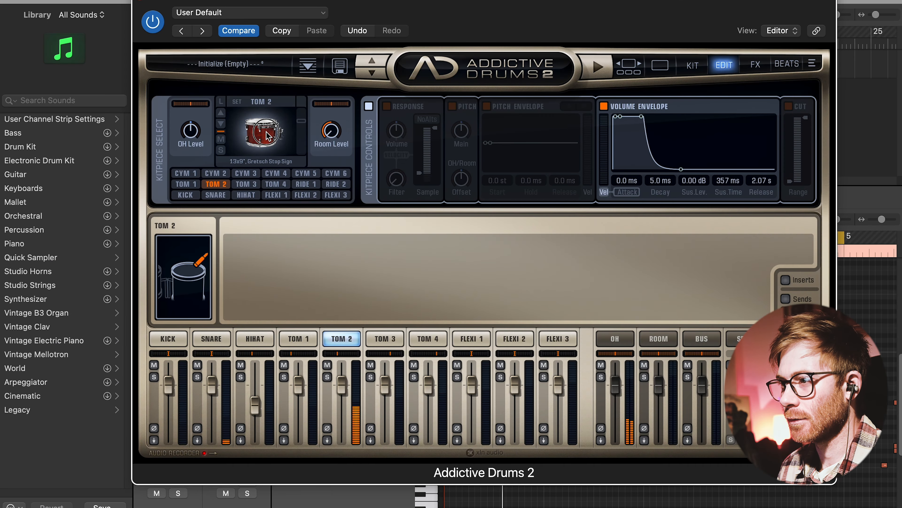
pyautogui.click(221, 124)
pyautogui.click(260, 128)
pyautogui.click(261, 129)
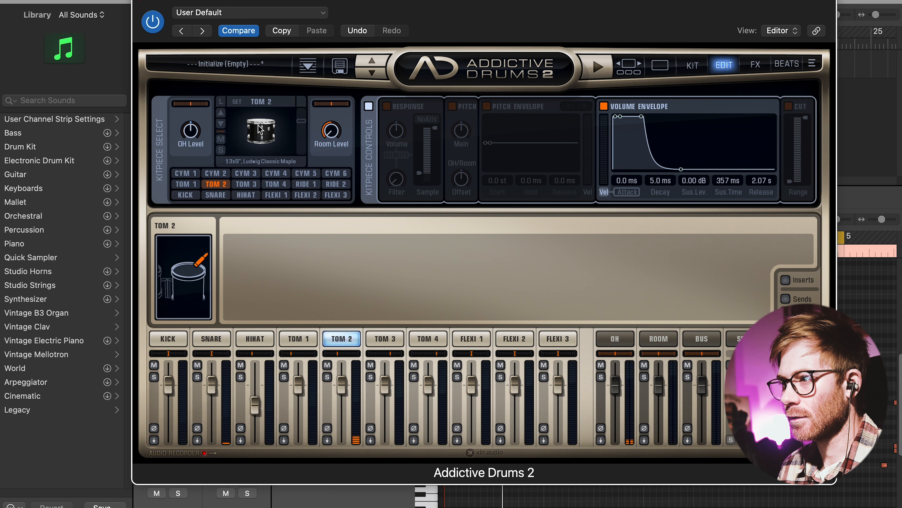
pyautogui.click(260, 128)
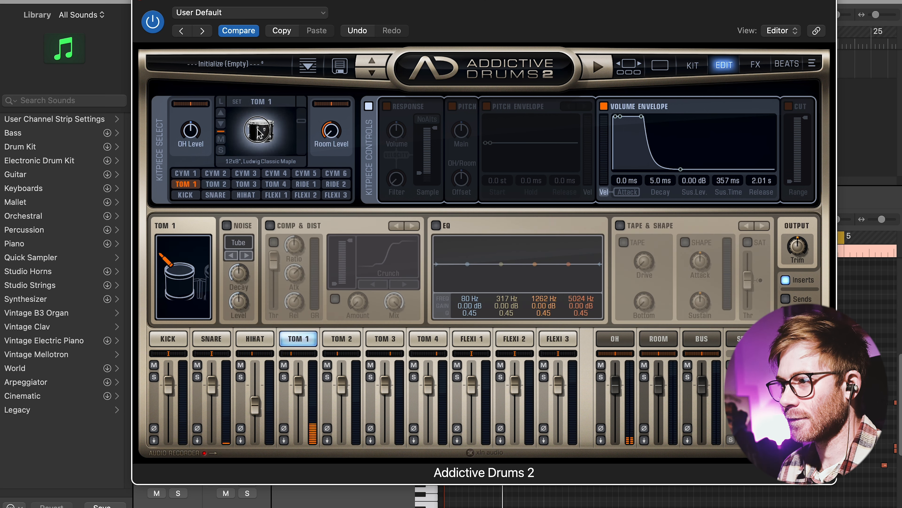
# - Load the 16x16", Ludwig Classic Maple into Tom 3 and the 18x16", Ludwig Classic Maple into Tom 4
pyautogui.click(246, 185)
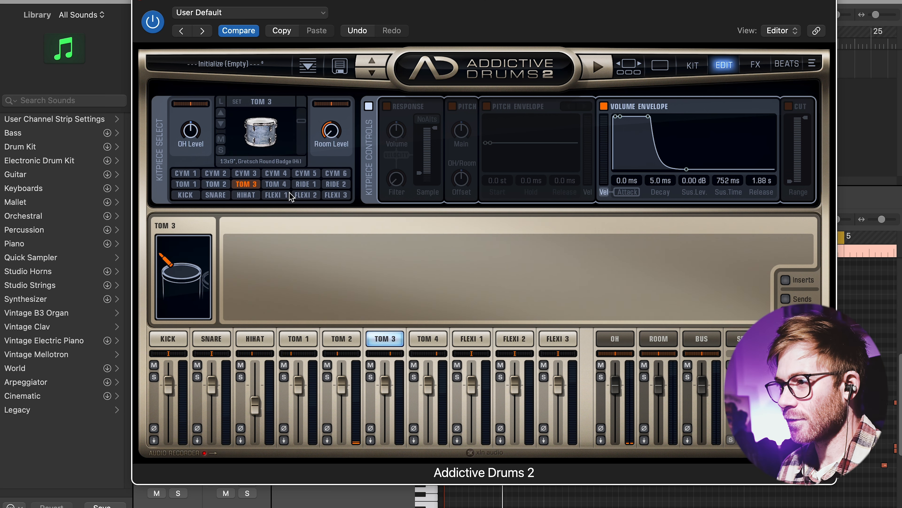
pyautogui.click(264, 158)
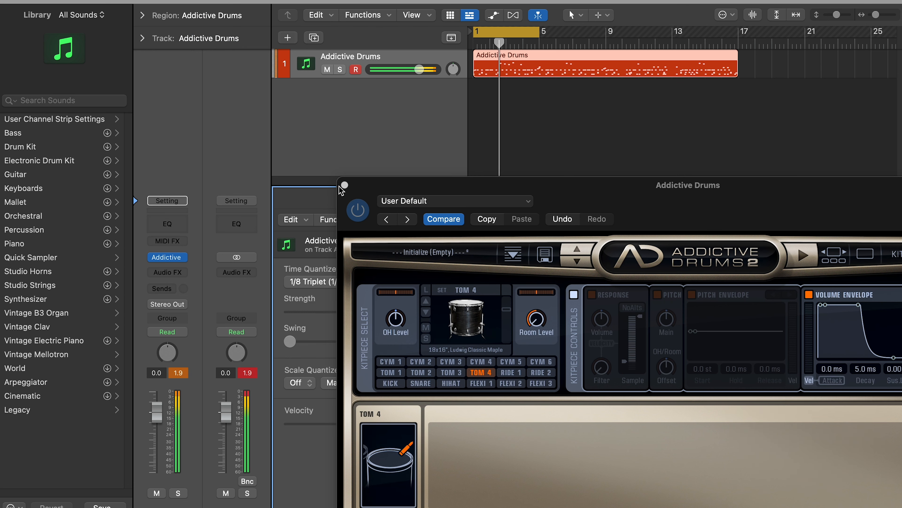
# - Close the drum plugin, extend the project's cycle range to bar 17, restart playback and reopen the plugin
pyautogui.click(344, 185)
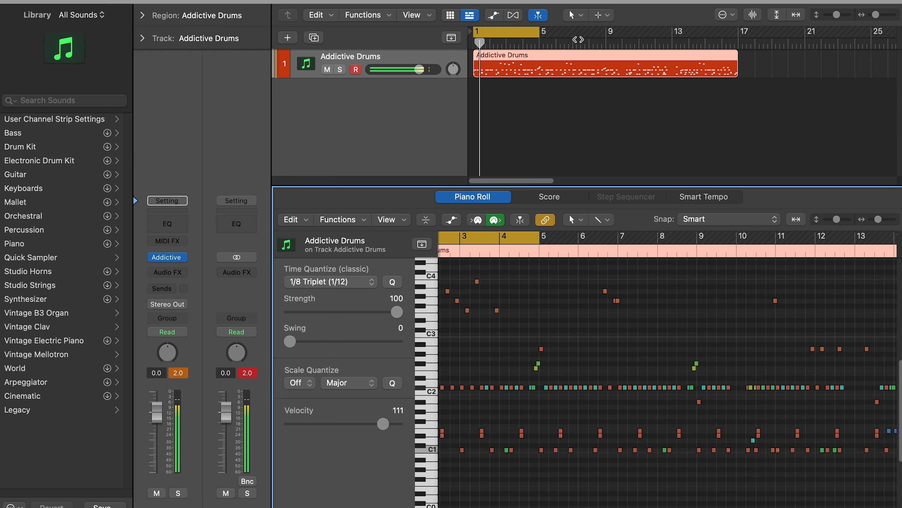
pyautogui.moveTo(540, 32); pyautogui.dragTo(737, 117)
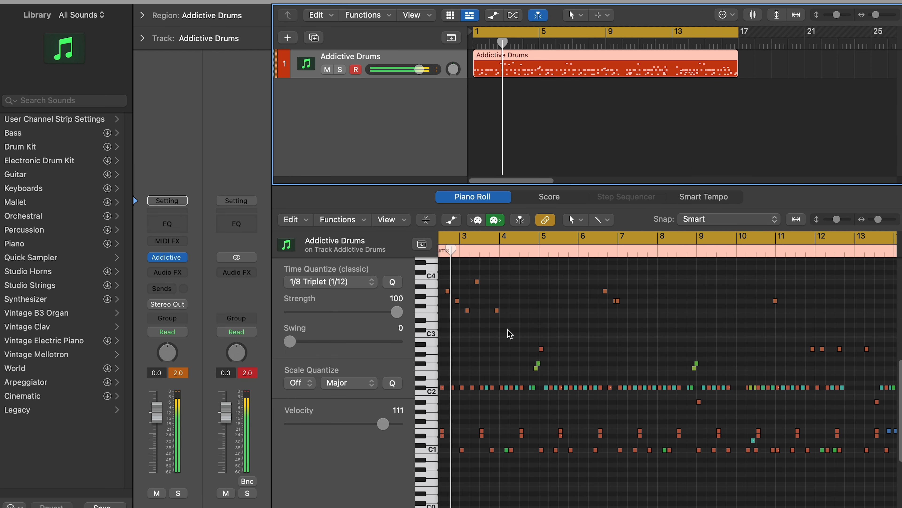
pyautogui.press('Return')
pyautogui.click(169, 258)
pyautogui.moveTo(690, 186); pyautogui.dragTo(466, 1)
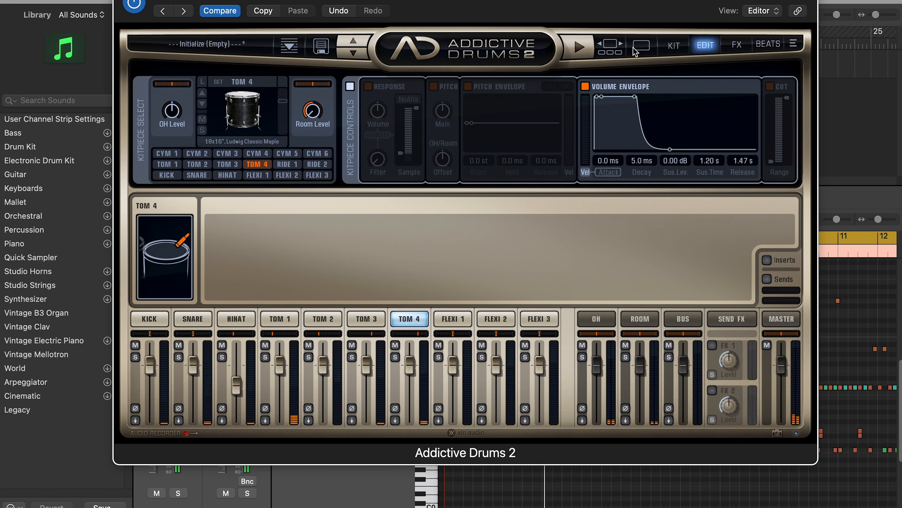
# - Load the Crash 17", Zildjian Hybrid into the kit's Cym 1 slot and lower that slot's level
pyautogui.click(674, 45)
pyautogui.click(224, 145)
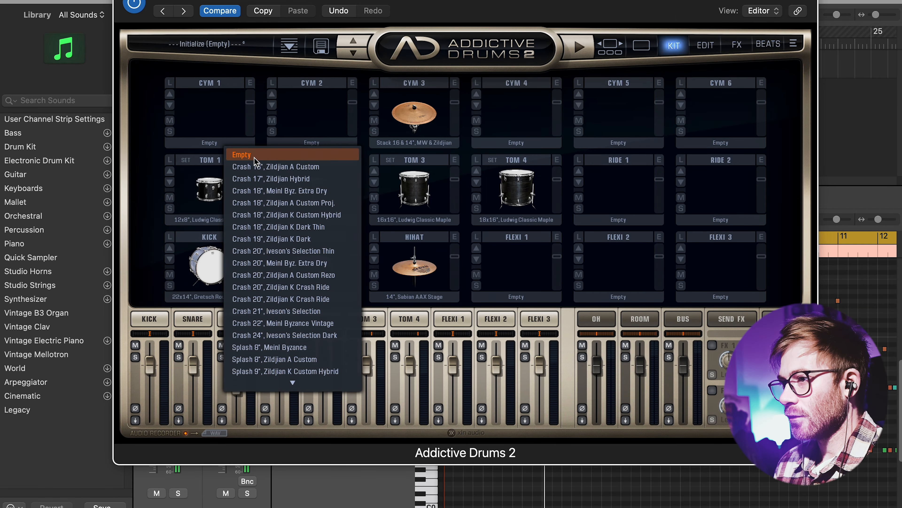
pyautogui.click(289, 166)
pyautogui.moveTo(250, 103); pyautogui.dragTo(253, 117)
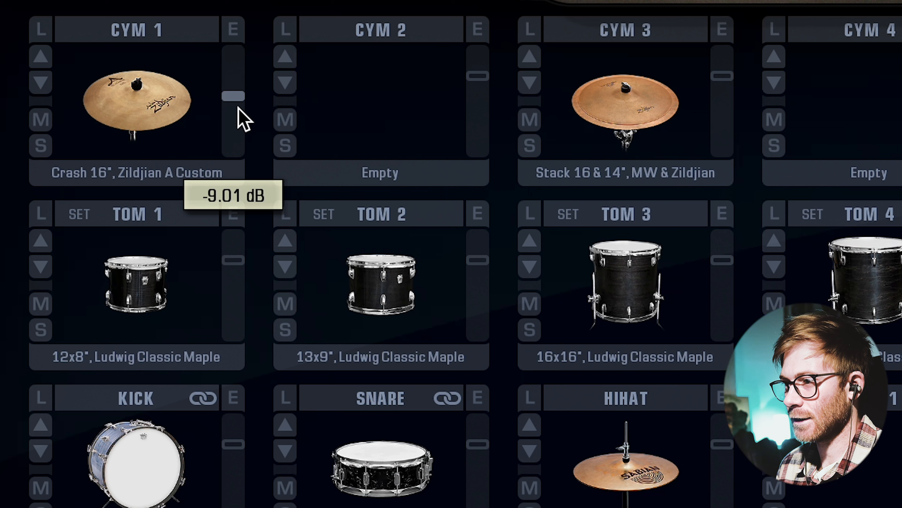
pyautogui.click(236, 110)
pyautogui.click(38, 82)
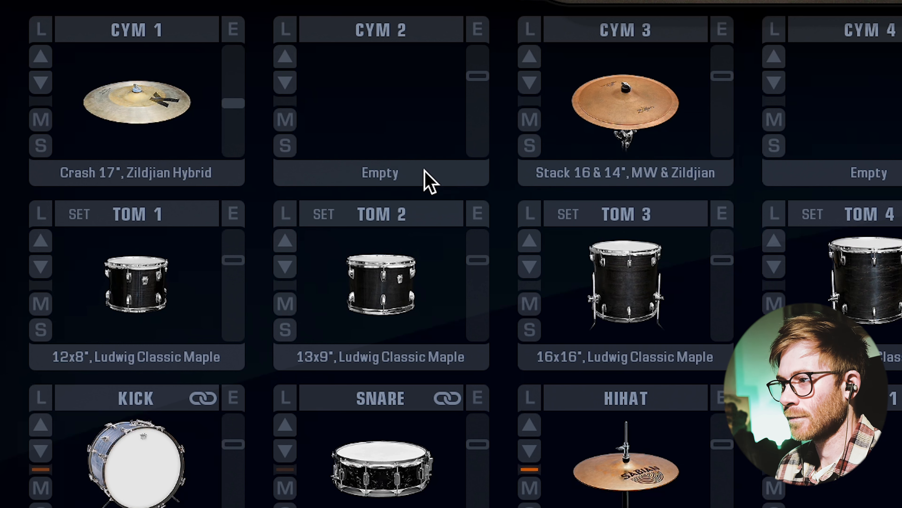
# - Load Crash 18", Zildjian A Custom Proj. into Cym 2, Crash 20", Iveson's Selection Thin into Cym 4 and Crash 20", Meinl Byz. Extra Dry into Cym 5
pyautogui.click(382, 176)
pyautogui.click(516, 308)
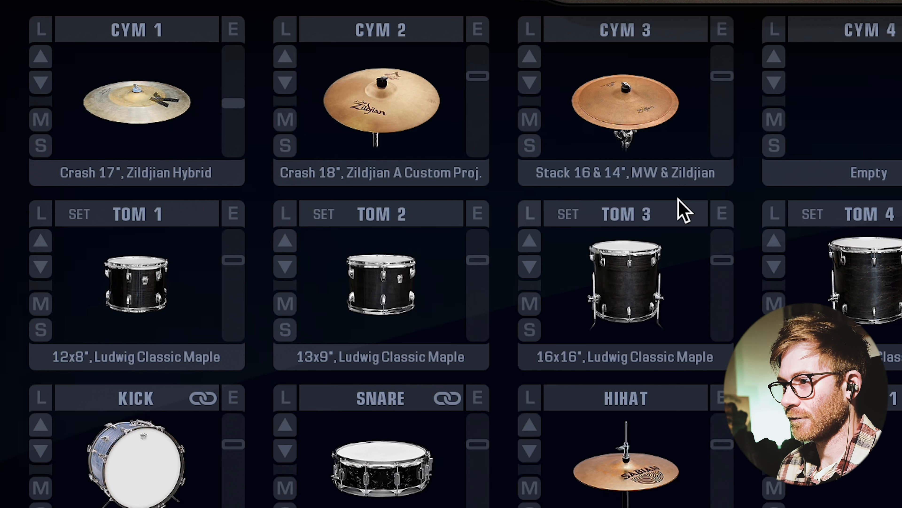
pyautogui.click(882, 162)
pyautogui.click(901, 242)
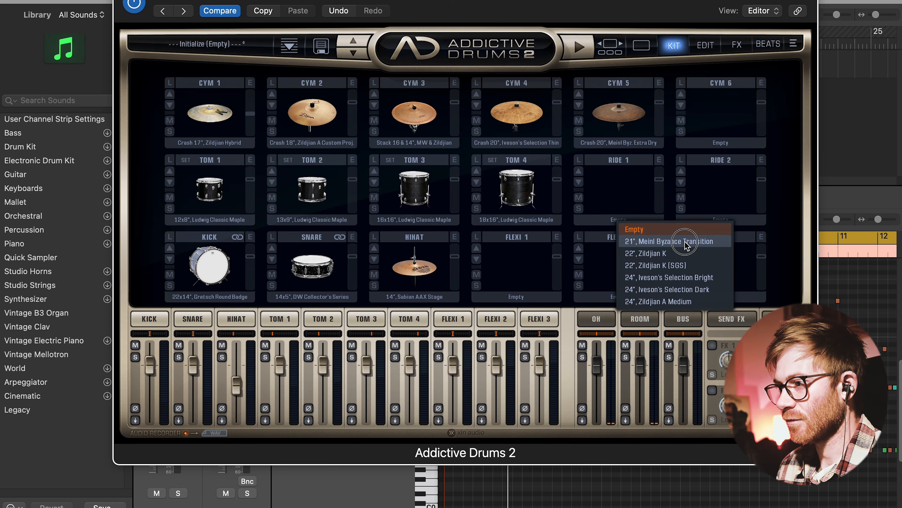
# - Load the 21", Meinl Byzance Transition into Ride 1 with its level at -15.3 dB, and lower Cym 2's level slightly
pyautogui.click(684, 242)
pyautogui.moveTo(657, 180); pyautogui.dragTo(657, 197)
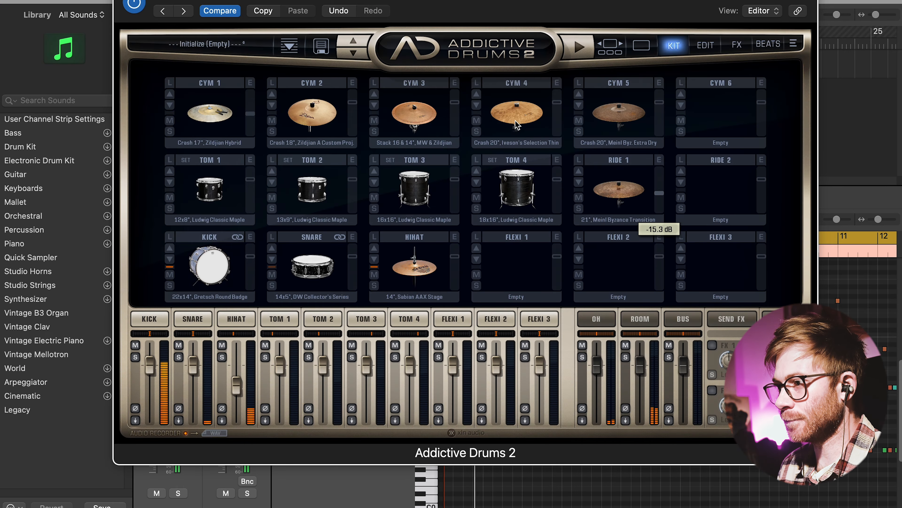
pyautogui.moveTo(349, 103); pyautogui.dragTo(351, 108)
# - Lower the tom levels, setting Tom 2 to about -5.66 dB, Tom 1 and Tom 4 to -2.36 dB, and Tom 3 slightly down
pyautogui.moveTo(349, 184); pyautogui.dragTo(352, 189)
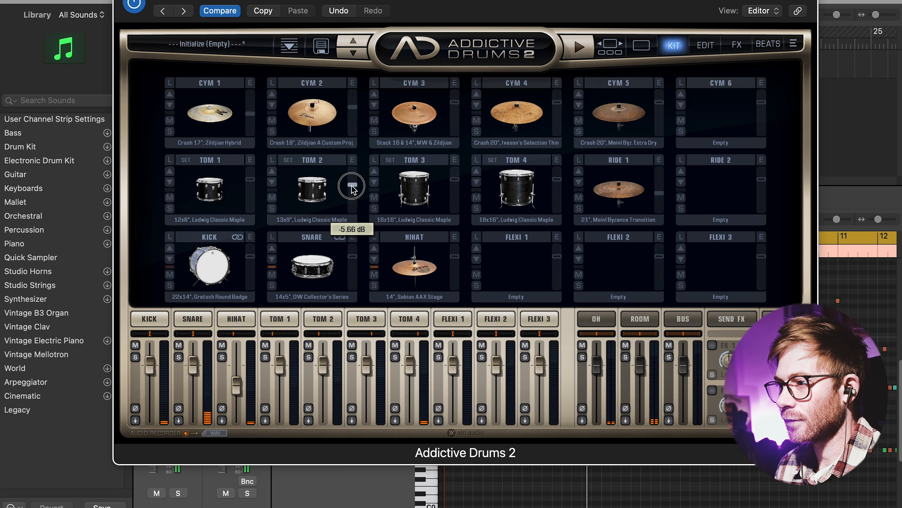
pyautogui.click(248, 189)
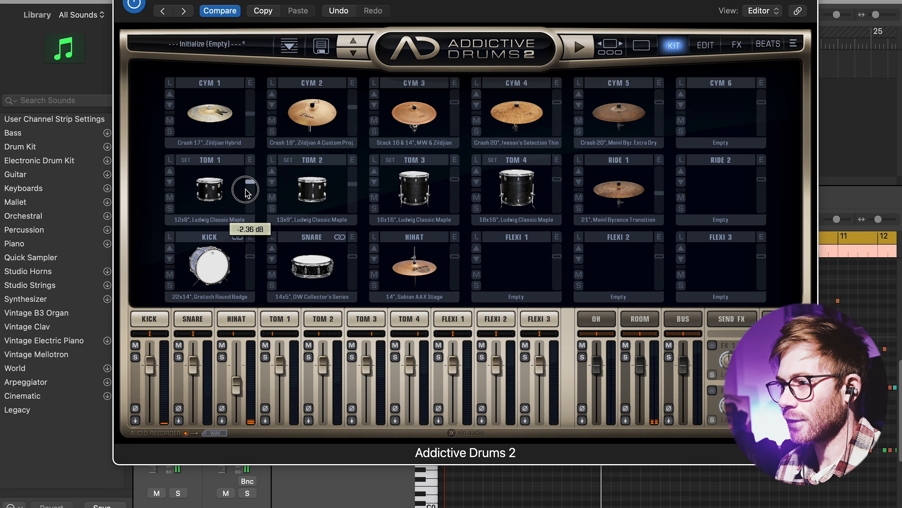
pyautogui.moveTo(455, 180); pyautogui.dragTo(455, 183)
pyautogui.moveTo(556, 181); pyautogui.dragTo(559, 188)
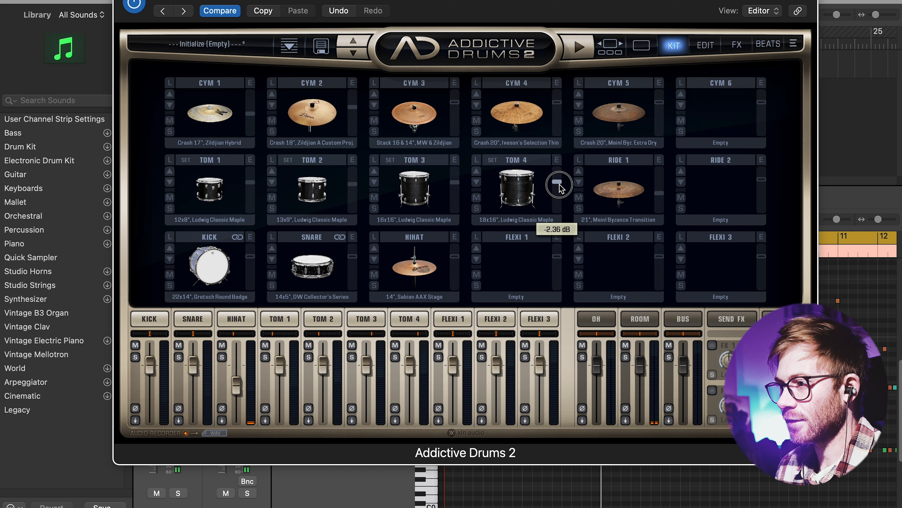
# - Lower the Cym 4 crash level slightly and raise the Room channel fader a little
pyautogui.click(555, 111)
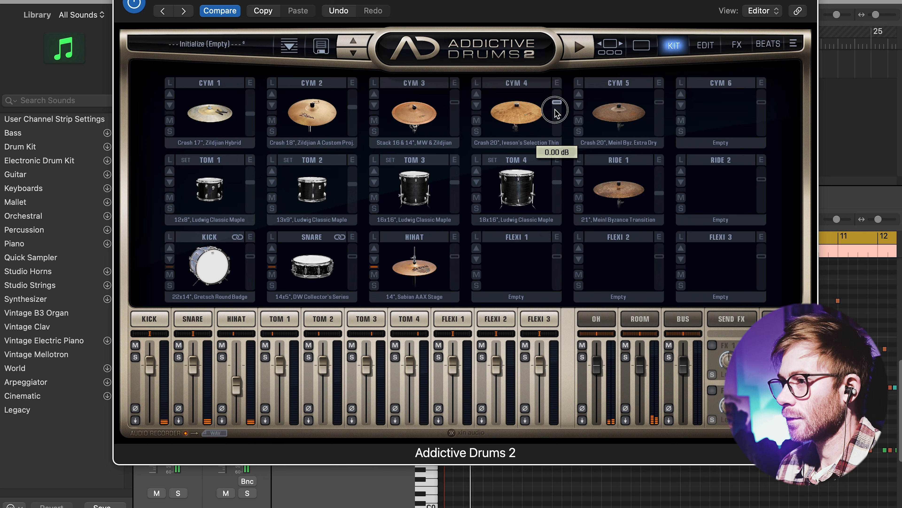
pyautogui.click(454, 102)
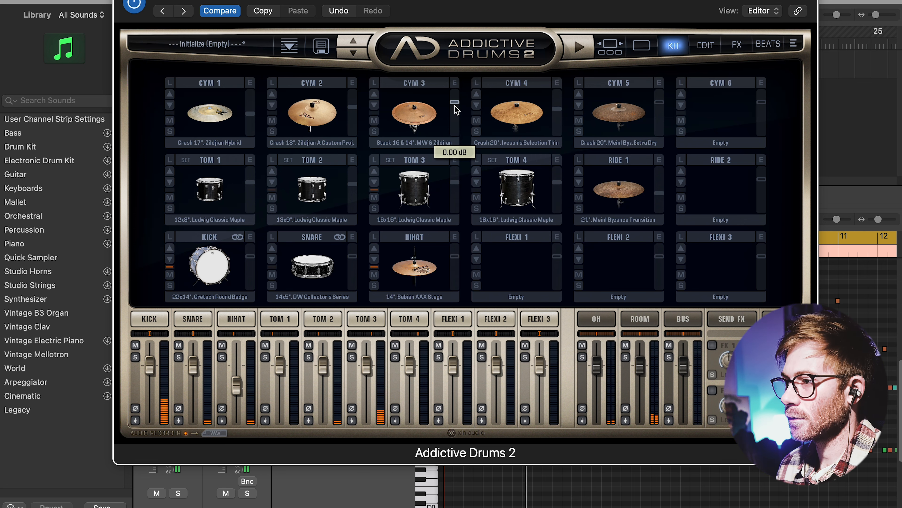
pyautogui.moveTo(559, 109); pyautogui.dragTo(562, 107)
pyautogui.click(562, 182)
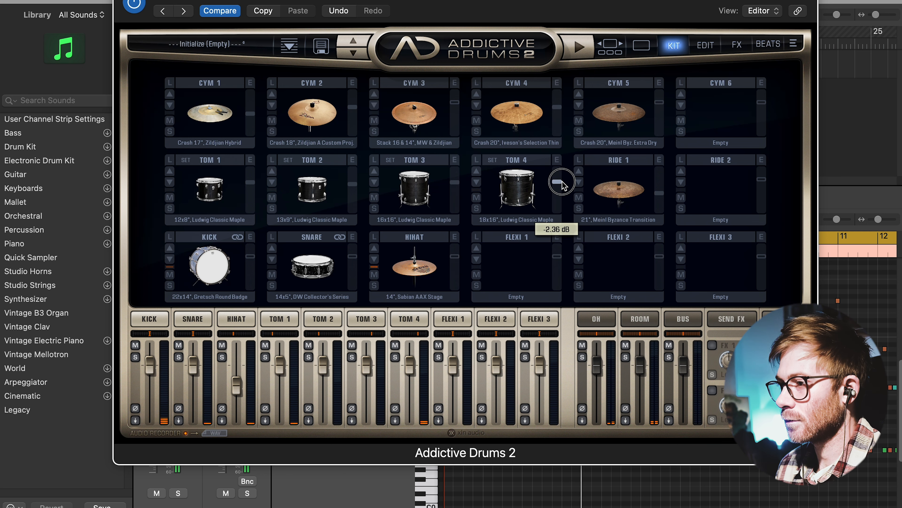
pyautogui.moveTo(638, 361)
pyautogui.mouseDown()
pyautogui.moveTo(639, 414)
pyautogui.moveTo(642, 354)
pyautogui.mouseUp()
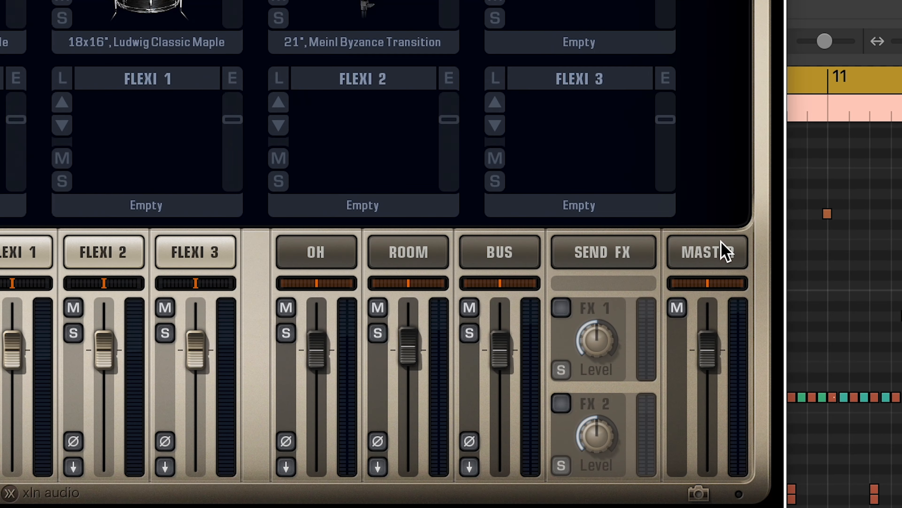
# - Enable the compressor in the Master channel's Comp & Dist section and start playback
pyautogui.click(775, 319)
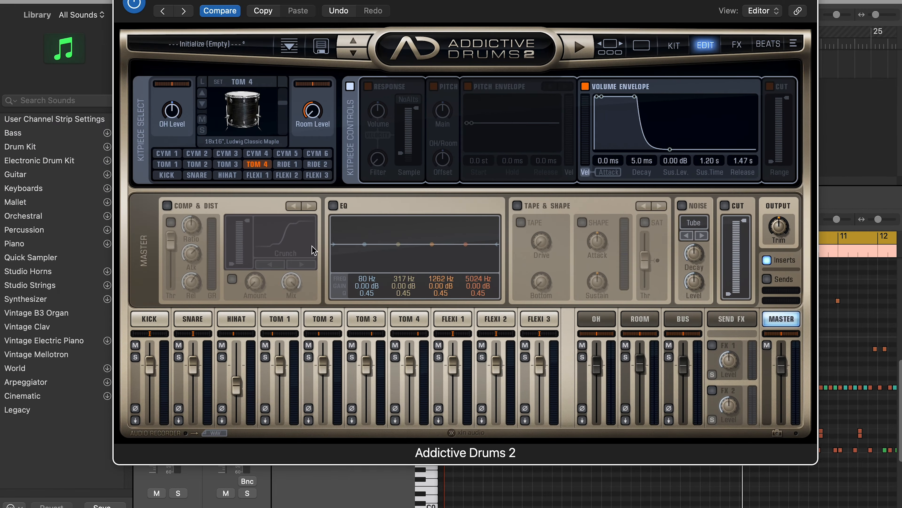
pyautogui.click(221, 205)
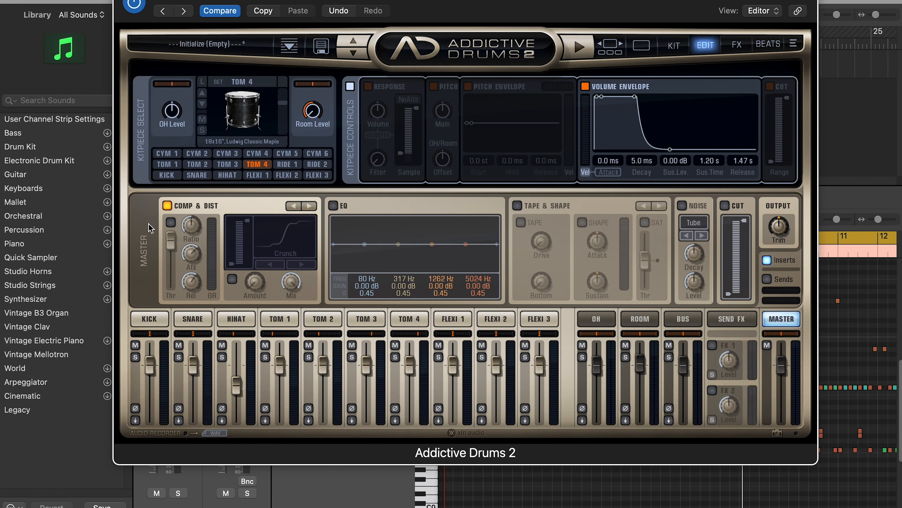
pyautogui.click(172, 223)
pyautogui.press('space')
# - Lower the Master compressor's threshold, adjust its attack and set its release to 21.06 ms
pyautogui.moveTo(170, 241); pyautogui.dragTo(176, 260)
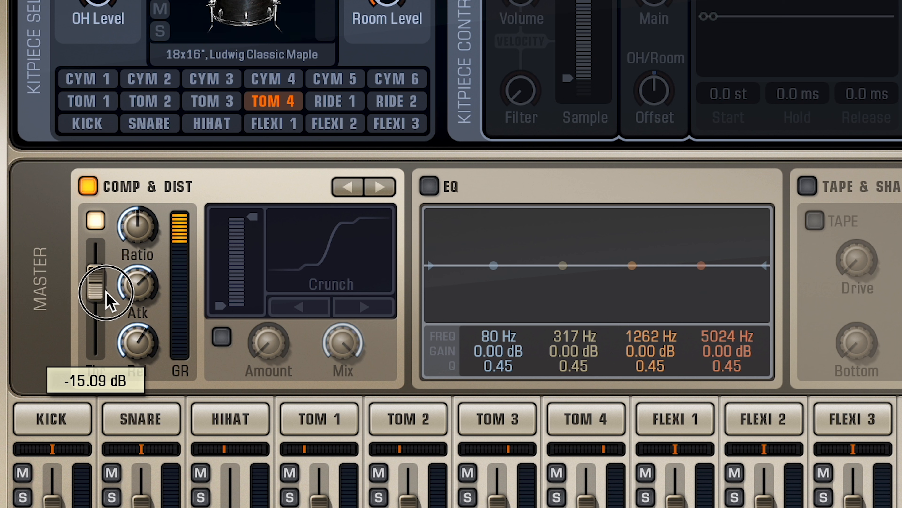
pyautogui.moveTo(106, 298); pyautogui.dragTo(142, 336)
pyautogui.moveTo(128, 448); pyautogui.dragTo(133, 423)
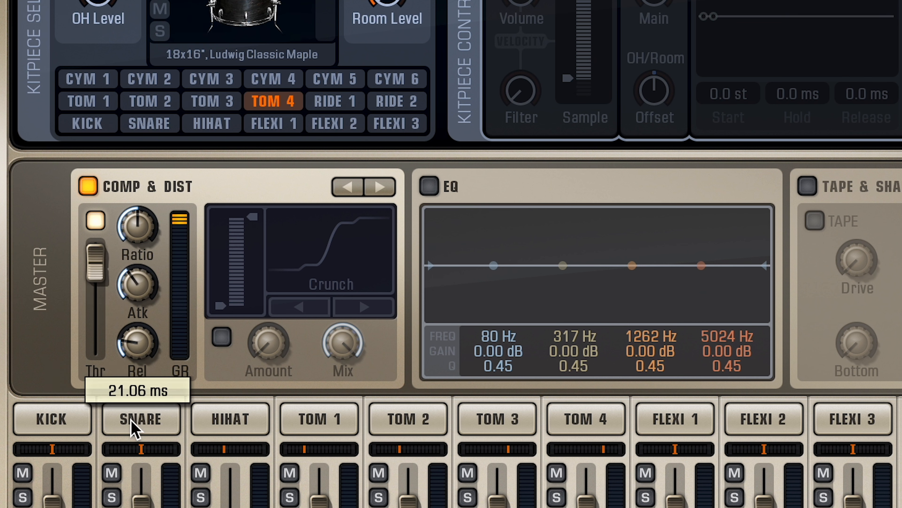
# - Enable the Master channel's Crunch distortion, narrow its frequency range with an upper limit of 12379 Hz and set its Amount to 49%
pyautogui.moveTo(268, 341); pyautogui.dragTo(292, 268)
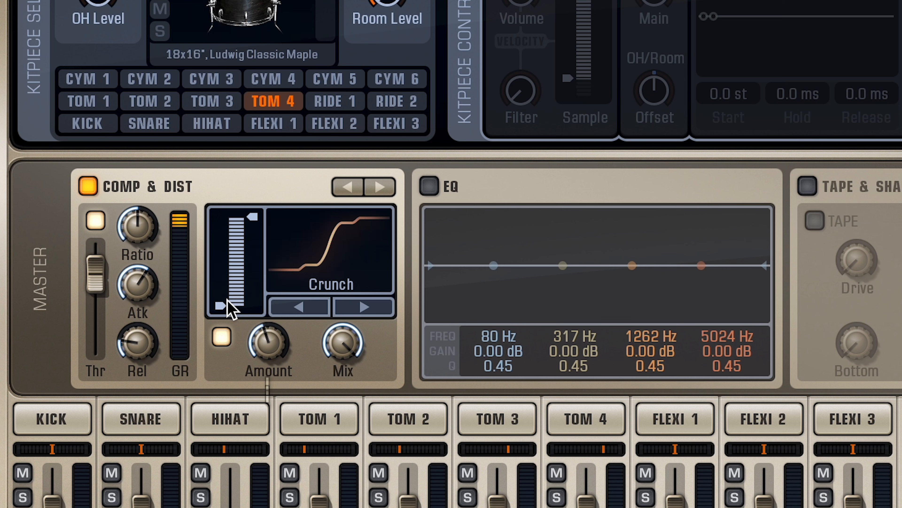
pyautogui.moveTo(228, 303); pyautogui.dragTo(237, 294)
pyautogui.moveTo(241, 217)
pyautogui.mouseDown()
pyautogui.moveTo(242, 237)
pyautogui.moveTo(243, 221)
pyautogui.mouseUp()
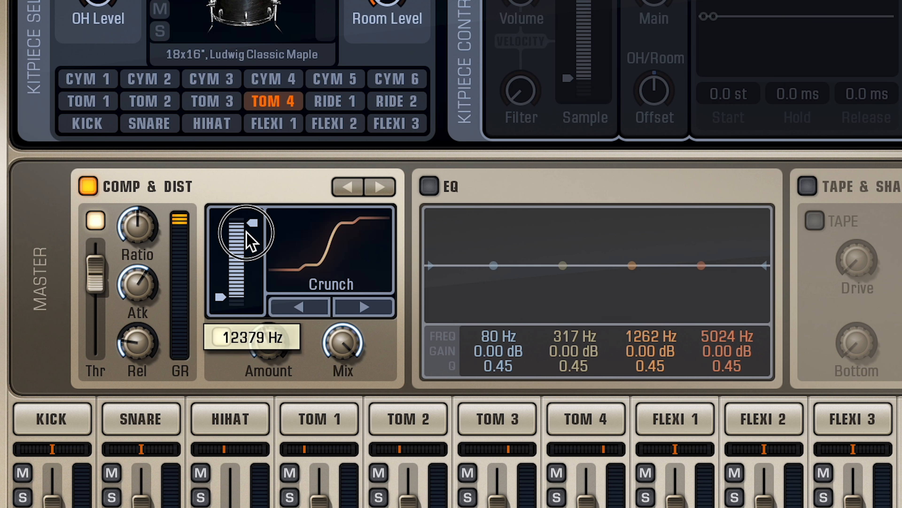
pyautogui.moveTo(268, 342); pyautogui.dragTo(274, 308)
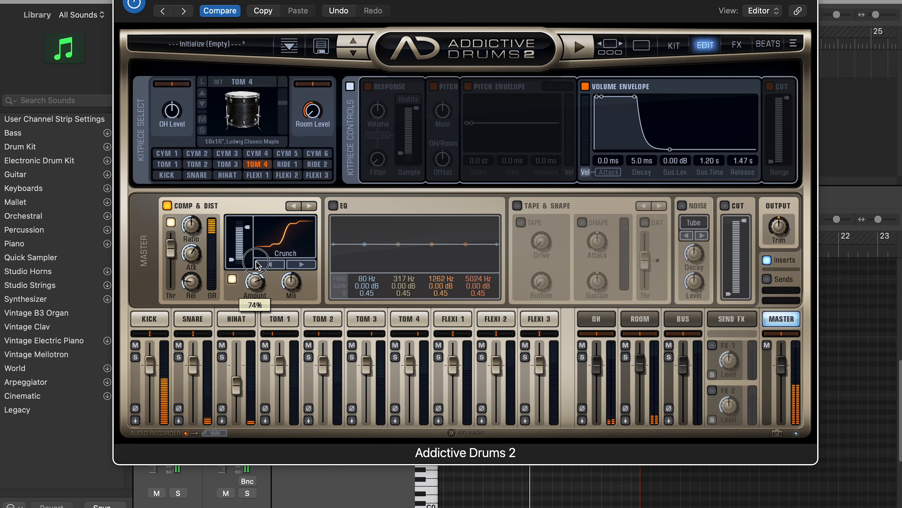
pyautogui.moveTo(257, 265); pyautogui.dragTo(256, 297)
pyautogui.click(295, 288)
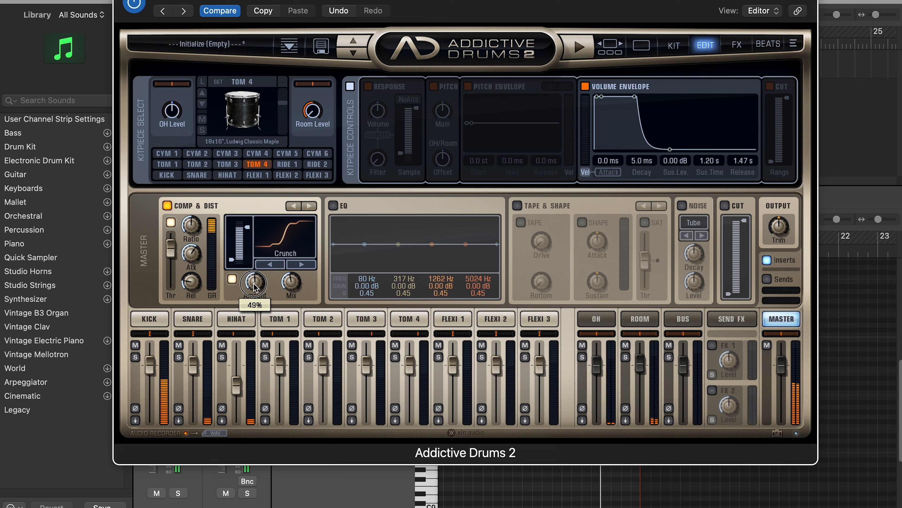
# - Enable the Master EQ and boost its low band by 1.96 dB at 64 Hz
pyautogui.click(333, 205)
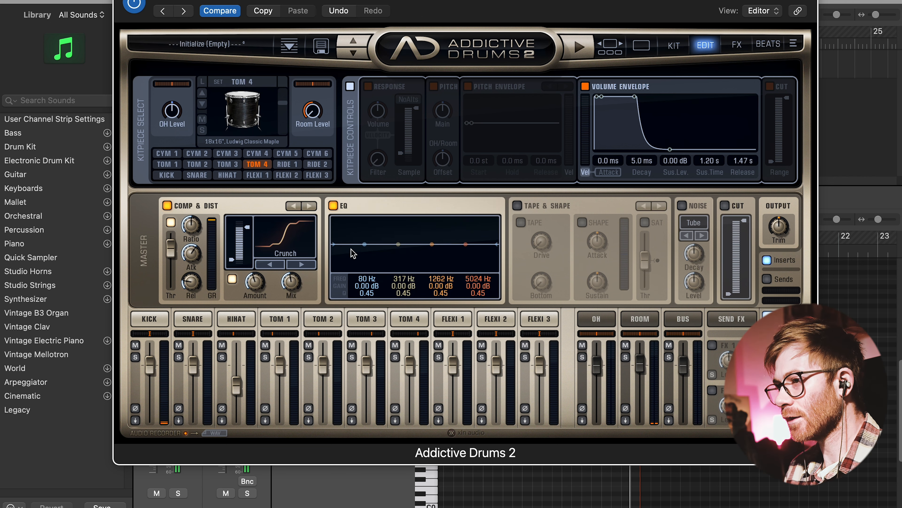
pyautogui.moveTo(376, 247); pyautogui.dragTo(363, 248)
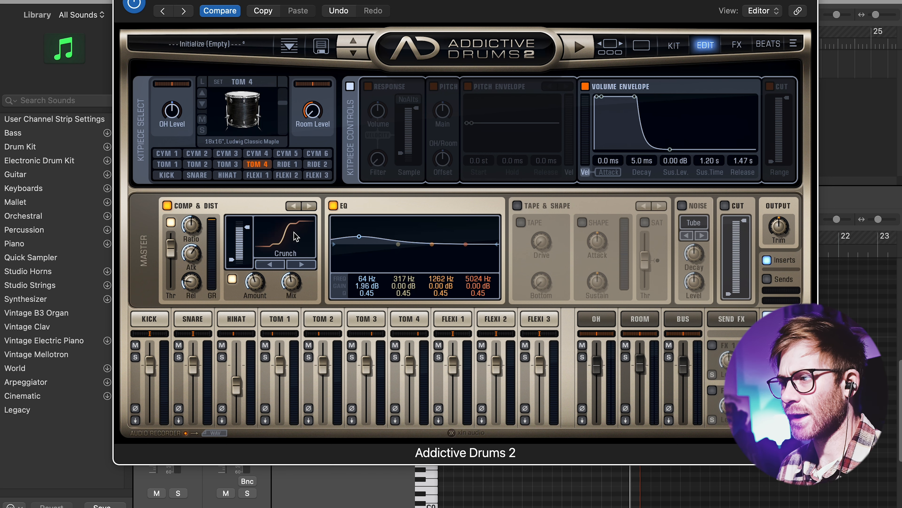
# - Narrow the Master distortion's frequency range to 70–4309 Hz and fine-tune its Amount during playback
pyautogui.moveTo(238, 257)
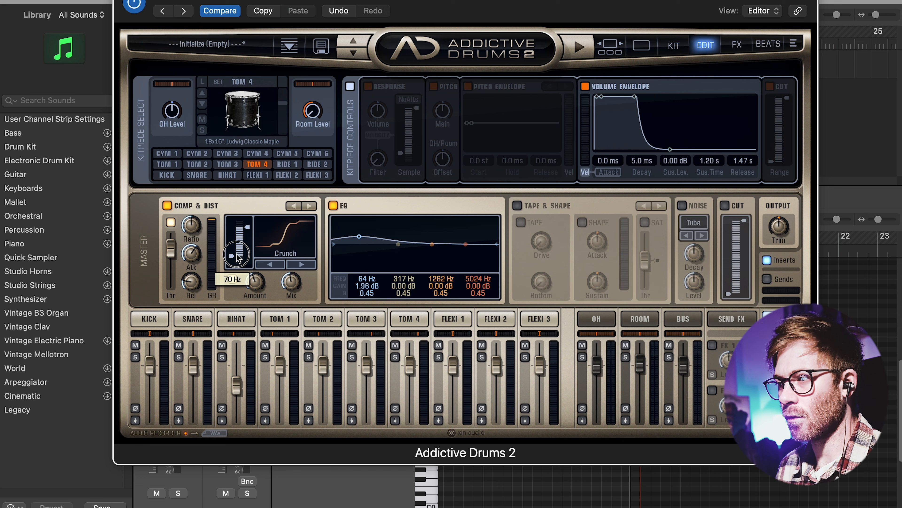
pyautogui.moveTo(248, 223); pyautogui.dragTo(248, 226)
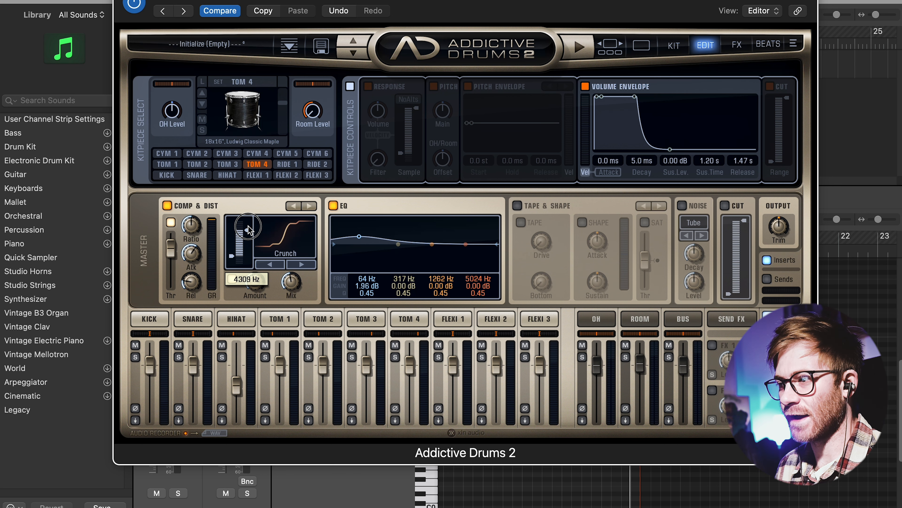
pyautogui.click(257, 296)
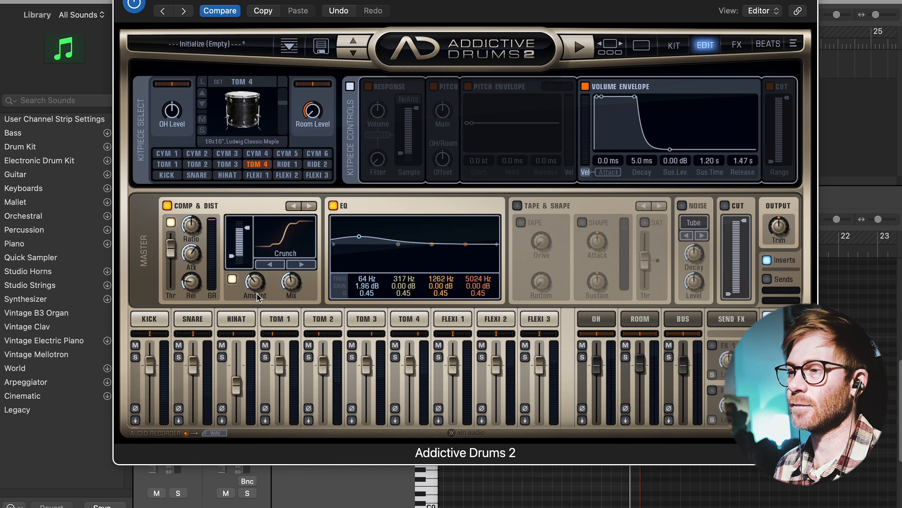
pyautogui.moveTo(256, 289); pyautogui.dragTo(263, 285)
pyautogui.click(258, 294)
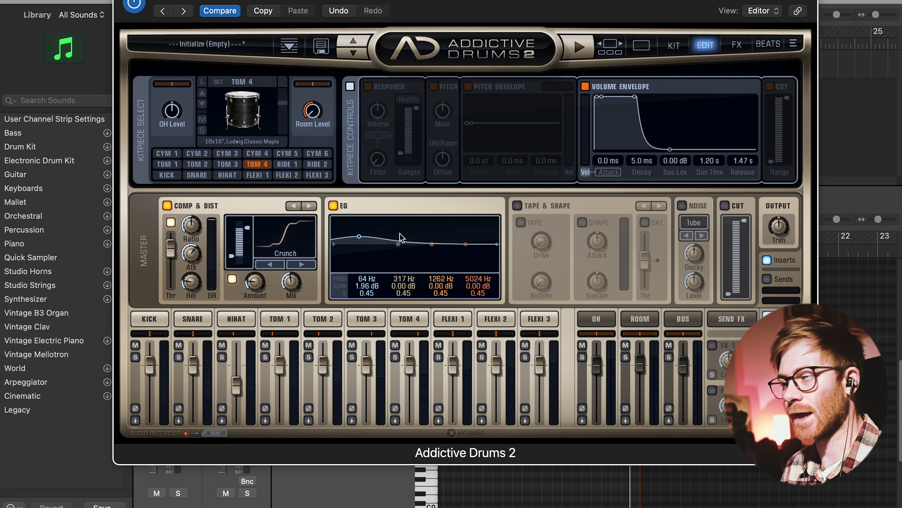
pyautogui.press('space')
pyautogui.moveTo(262, 291)
pyautogui.mouseDown()
pyautogui.moveTo(267, 267)
pyautogui.moveTo(262, 289)
pyautogui.mouseUp()
# - Set the Master EQ's low band to 0.74 dB at 74 Hz and its high band to 2.27 dB at 5683 Hz
pyautogui.moveTo(359, 235); pyautogui.dragTo(362, 240)
pyautogui.moveTo(465, 244); pyautogui.dragTo(468, 236)
# - Shorten the hi-hat's volume envelope to a sustain time of 314 ms and a release of 494 ms
pyautogui.click(251, 321)
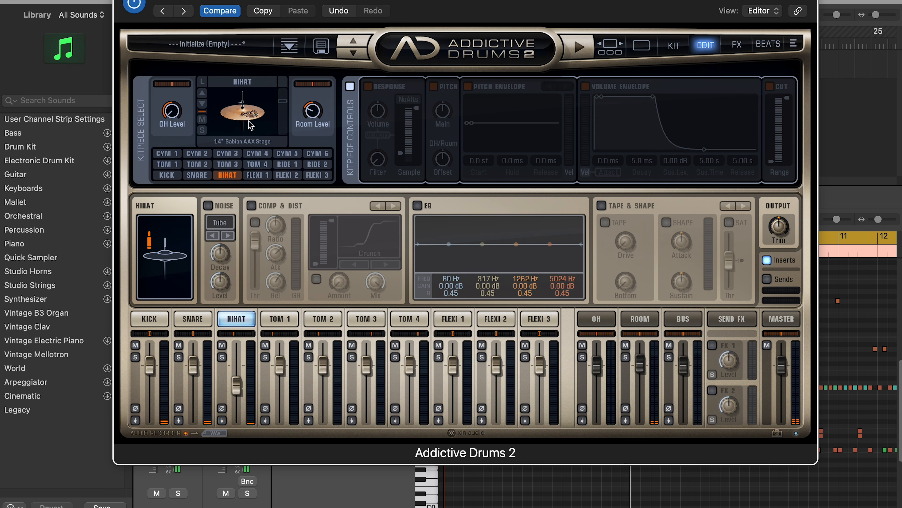
pyautogui.moveTo(710, 161); pyautogui.dragTo(737, 194)
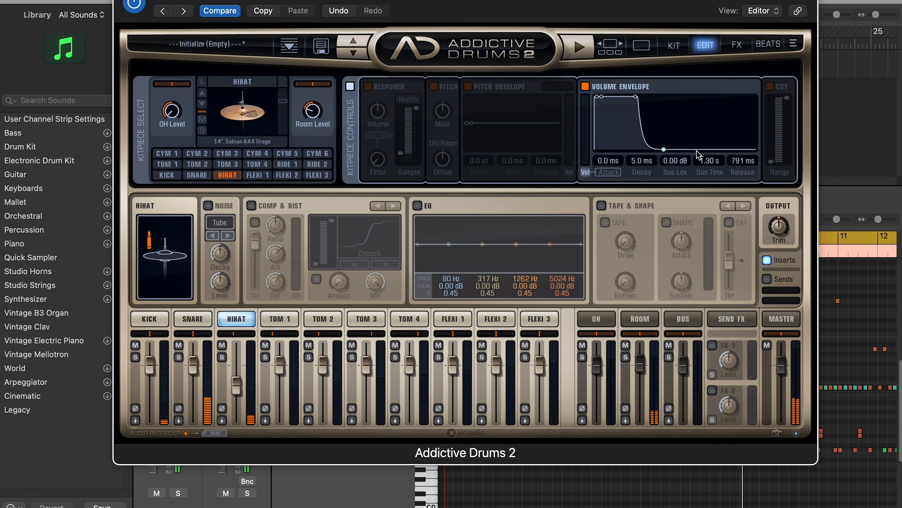
pyautogui.moveTo(699, 159); pyautogui.dragTo(700, 177)
# - Enable Tape & Shape on the Master channel with both the Tape and Shape sections active
pyautogui.click(516, 204)
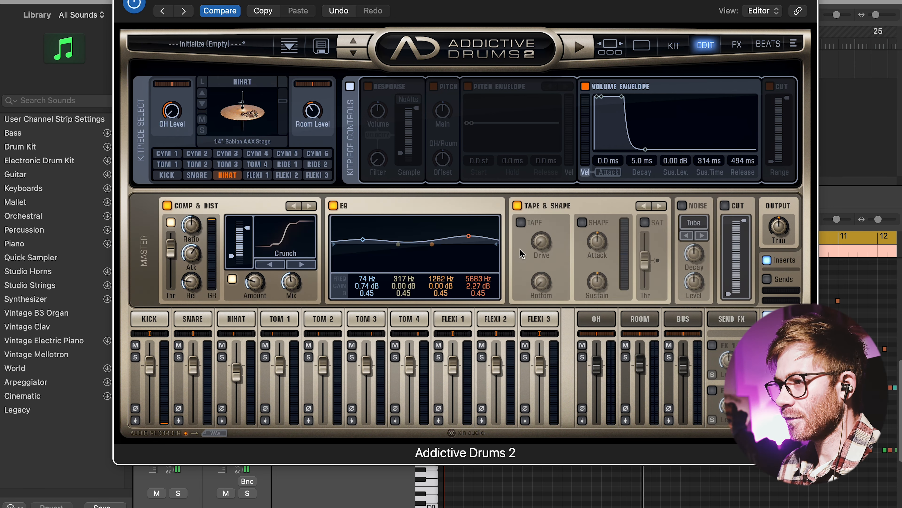
pyautogui.click(520, 222)
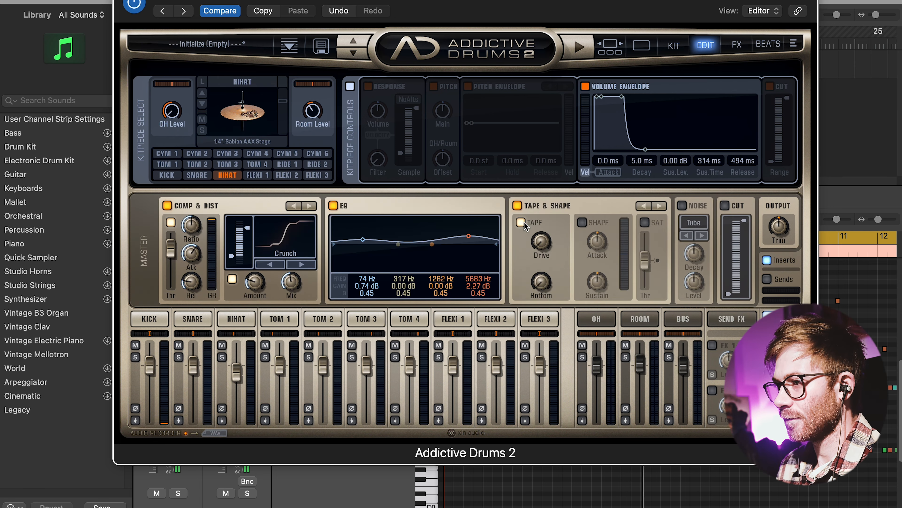
pyautogui.click(581, 222)
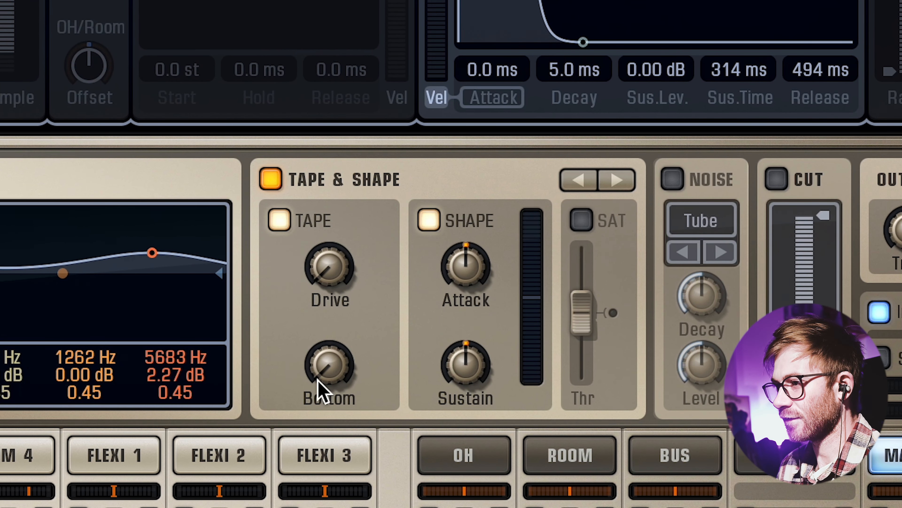
# - Raise the Master Tape section's Bottom and set its Drive to 40%
pyautogui.moveTo(421, 326); pyautogui.dragTo(429, 332)
pyautogui.moveTo(333, 374); pyautogui.dragTo(329, 332)
pyautogui.moveTo(330, 373); pyautogui.dragTo(332, 313)
pyautogui.moveTo(331, 266); pyautogui.dragTo(334, 186)
pyautogui.moveTo(322, 365); pyautogui.dragTo(322, 370)
pyautogui.moveTo(321, 267); pyautogui.dragTo(322, 262)
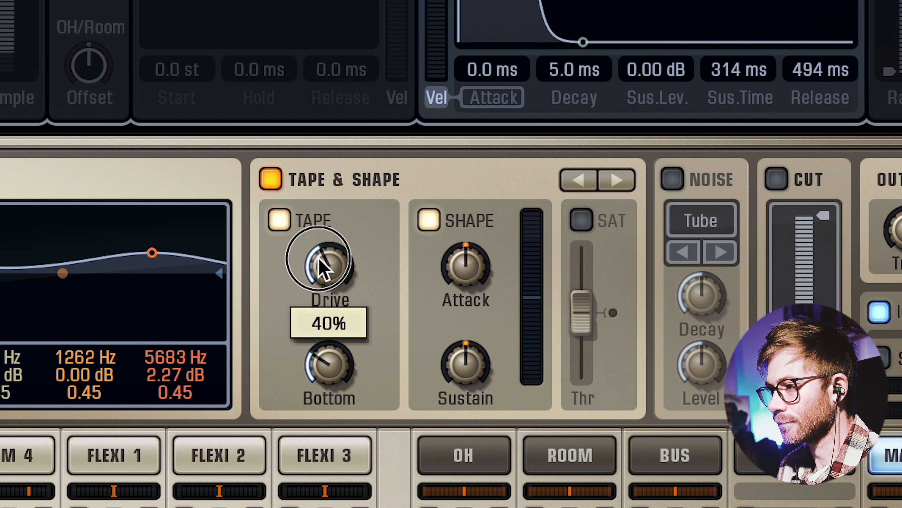
# - Set the Master Shape section's Attack to 17% and sweep its Sustain down to -100%
pyautogui.moveTo(476, 267)
pyautogui.mouseDown()
pyautogui.moveTo(483, 214)
pyautogui.moveTo(458, 336)
pyautogui.moveTo(460, 262)
pyautogui.moveTo(469, 264)
pyautogui.mouseUp()
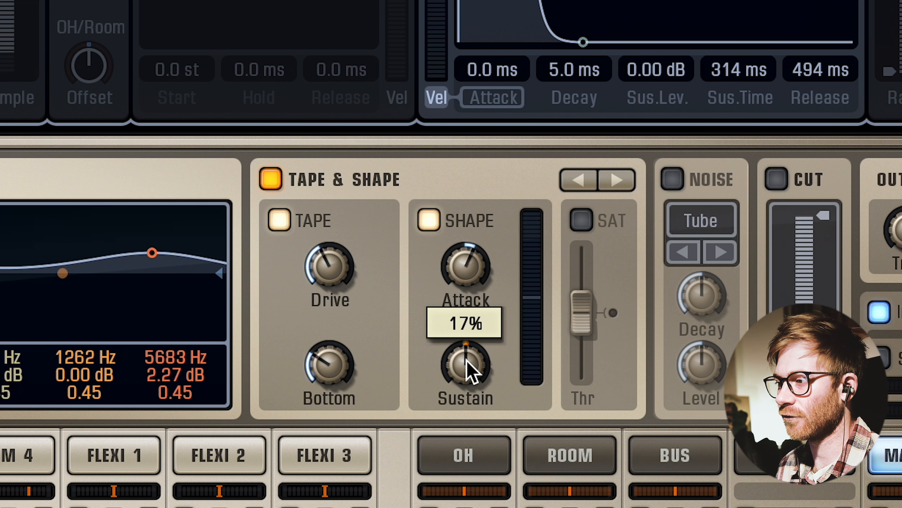
pyautogui.moveTo(472, 349); pyautogui.dragTo(463, 417)
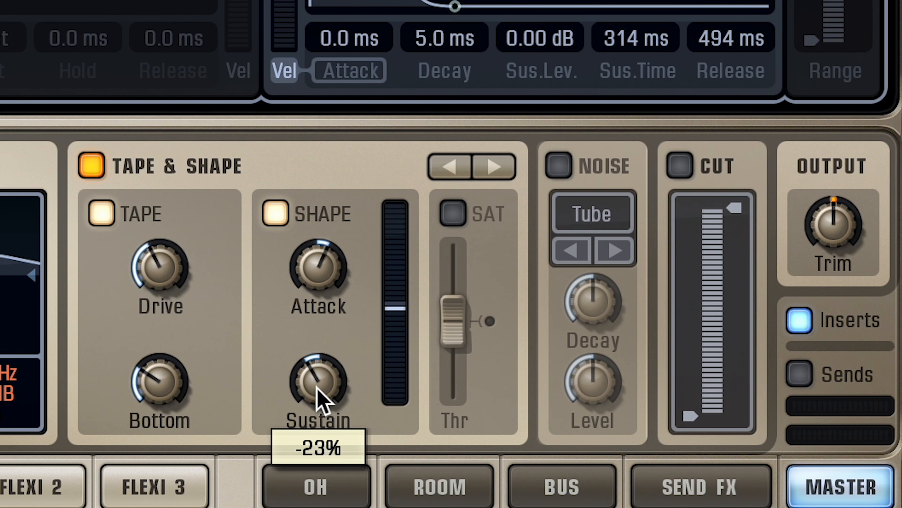
pyautogui.moveTo(598, 288); pyautogui.dragTo(596, 322)
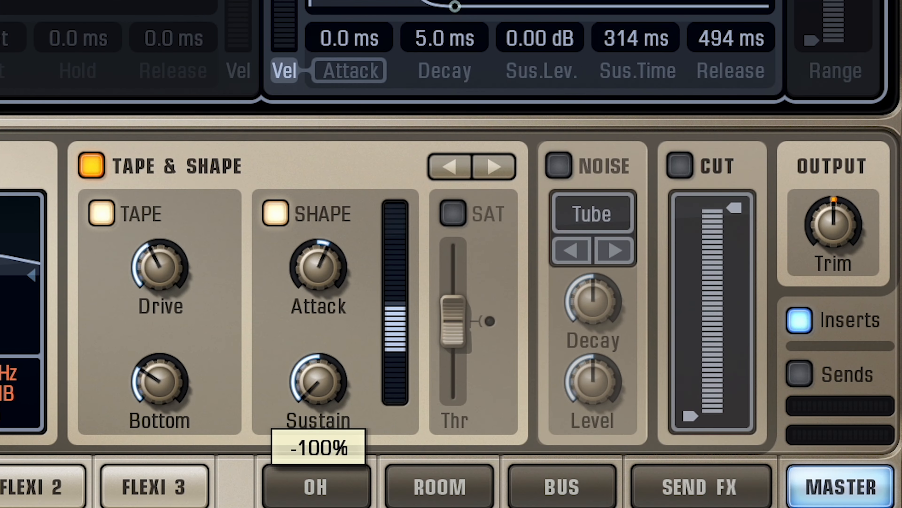
pyautogui.moveTo(308, 507); pyautogui.dragTo(259, 436)
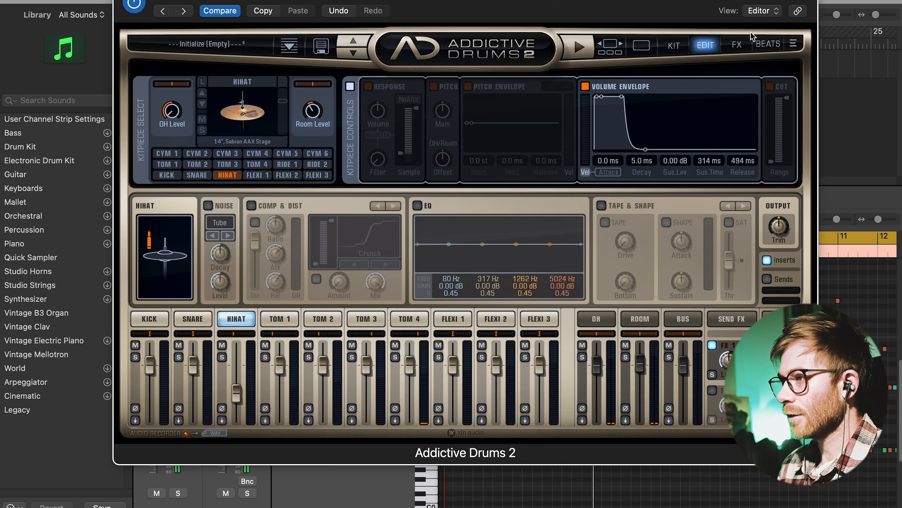
# - Lower the hi-hat's kitpiece level to about -9 dB and fine-tune the HiHat and Room channel faders
pyautogui.click(673, 44)
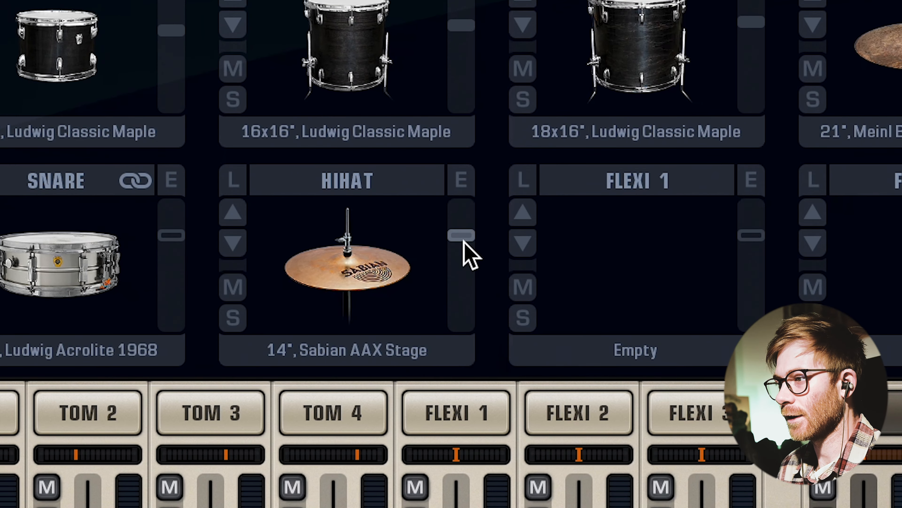
pyautogui.moveTo(463, 242)
pyautogui.mouseDown()
pyautogui.moveTo(461, 254)
pyautogui.moveTo(468, 210)
pyautogui.moveTo(468, 251)
pyautogui.moveTo(444, 326)
pyautogui.moveTo(450, 250)
pyautogui.mouseUp()
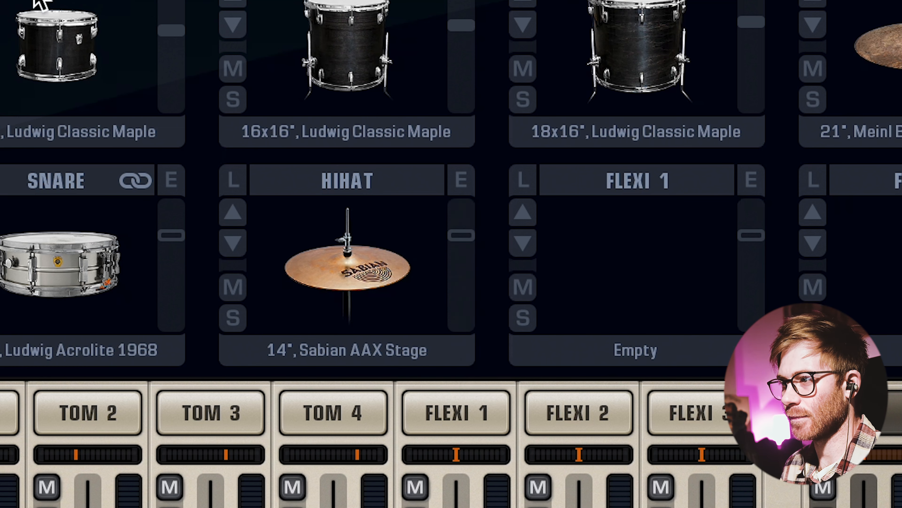
pyautogui.moveTo(236, 364); pyautogui.dragTo(237, 402)
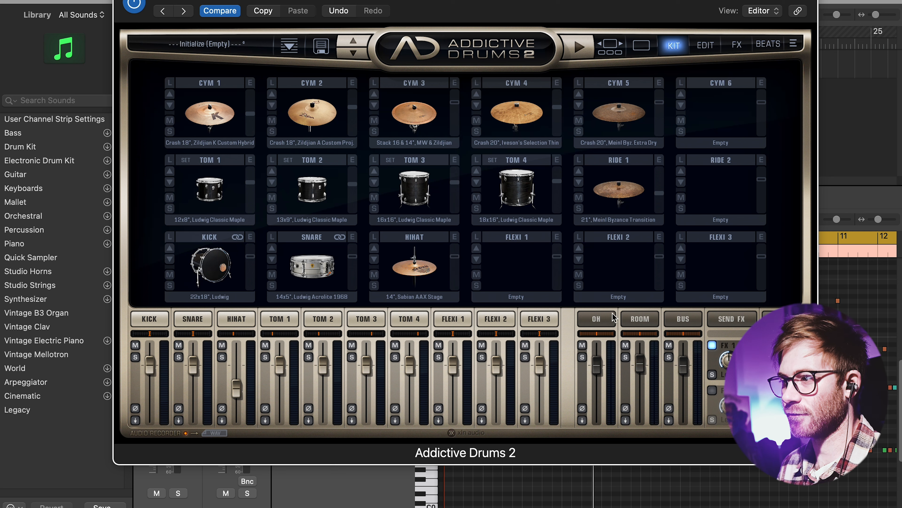
pyautogui.moveTo(452, 262)
pyautogui.mouseDown()
pyautogui.moveTo(456, 291)
pyautogui.moveTo(456, 270)
pyautogui.mouseUp()
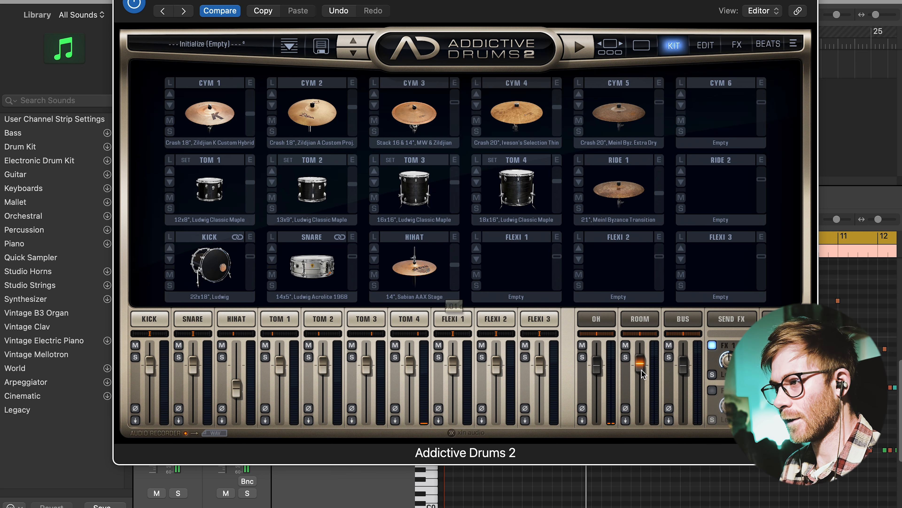
pyautogui.click(457, 269)
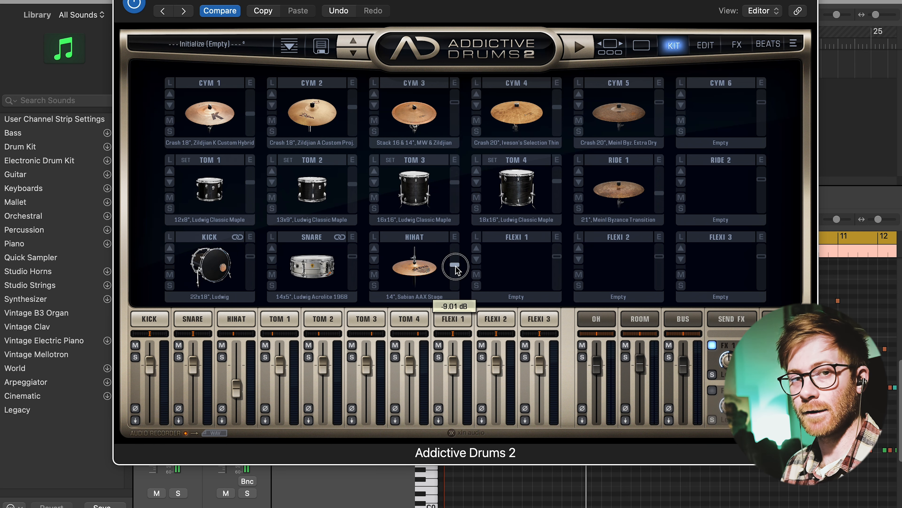
pyautogui.moveTo(640, 365)
pyautogui.mouseDown()
pyautogui.moveTo(644, 421)
pyautogui.moveTo(641, 346)
pyautogui.moveTo(642, 364)
pyautogui.mouseUp()
pyautogui.moveTo(455, 264)
pyautogui.mouseDown()
pyautogui.moveTo(450, 275)
pyautogui.moveTo(456, 269)
pyautogui.mouseUp()
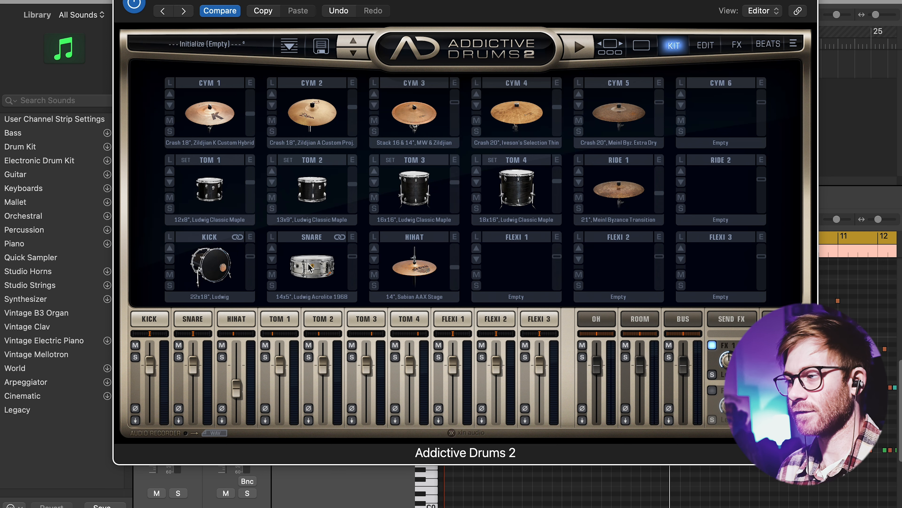
# - Try the kick's Room Level at 8.81 dB, turn it back down and audition the kick
pyautogui.click(151, 324)
pyautogui.moveTo(311, 120); pyautogui.dragTo(320, 33)
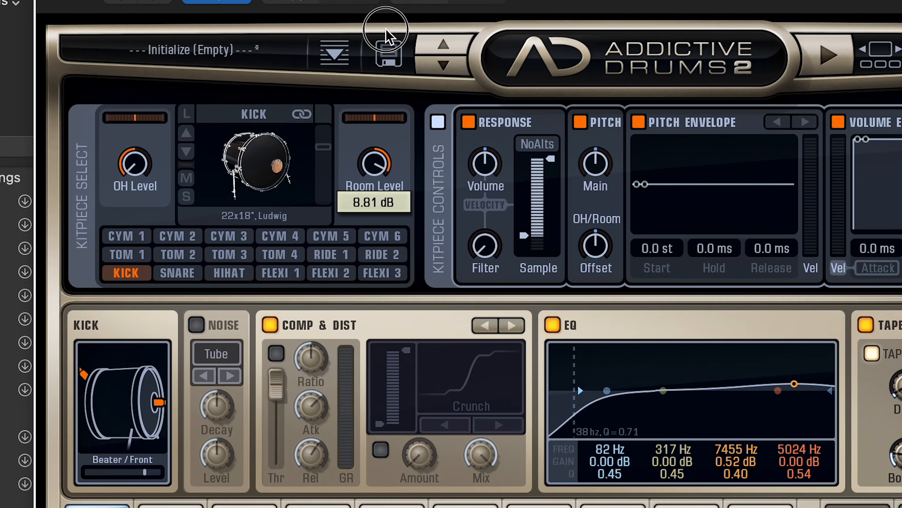
pyautogui.moveTo(386, 29); pyautogui.dragTo(390, 152)
pyautogui.moveTo(437, 175); pyautogui.dragTo(425, 320)
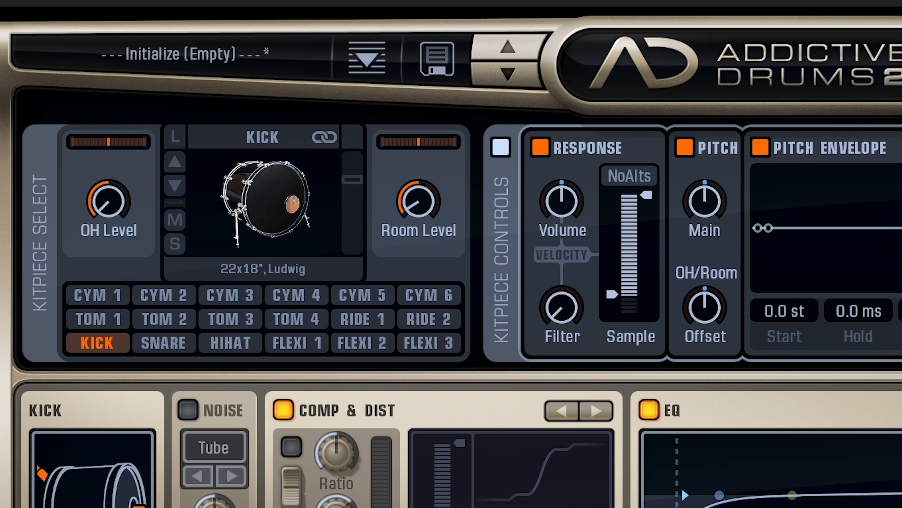
pyautogui.click(261, 194)
pyautogui.click(260, 194)
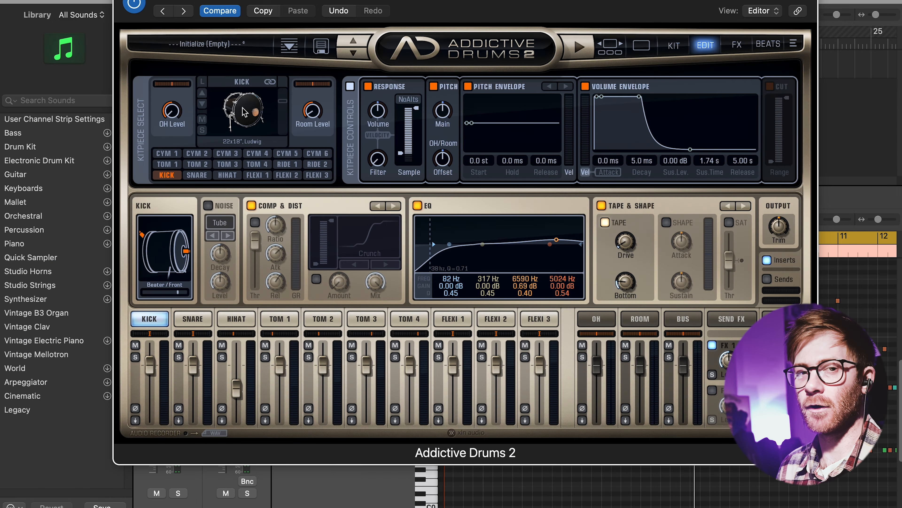
# - Try the 22x18" DW Collector's Series kick with different Room Levels and a Beater/Front mix of -25%
pyautogui.moveTo(305, 116); pyautogui.dragTo(311, 95)
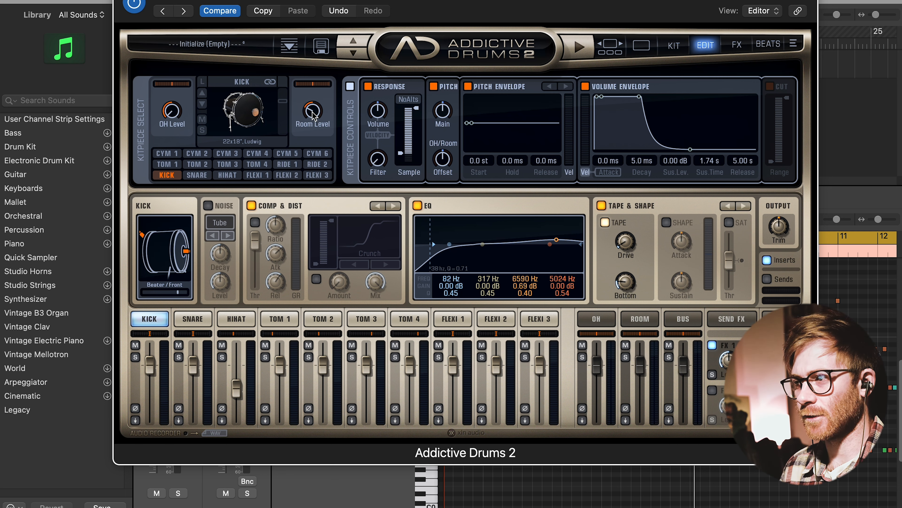
pyautogui.moveTo(312, 114); pyautogui.dragTo(314, 100)
pyautogui.click(202, 92)
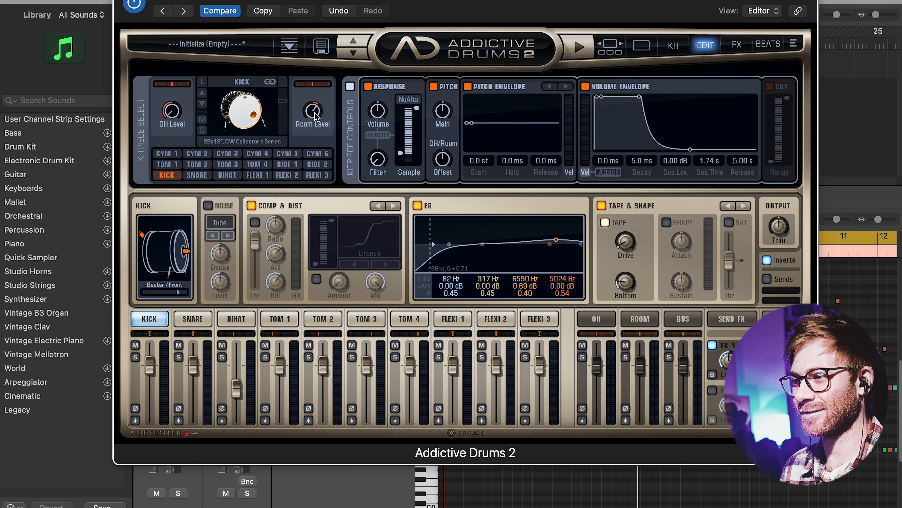
pyautogui.moveTo(316, 117); pyautogui.dragTo(307, 151)
pyautogui.moveTo(170, 295); pyautogui.dragTo(150, 298)
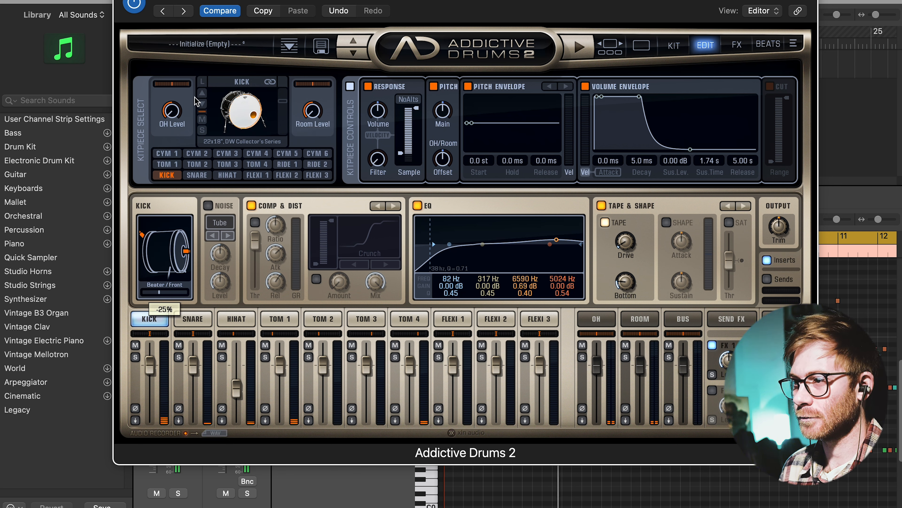
# - Save the kit as a new preset named "Demo Writing Kit" and select the Kick channel
pyautogui.click(440, 117)
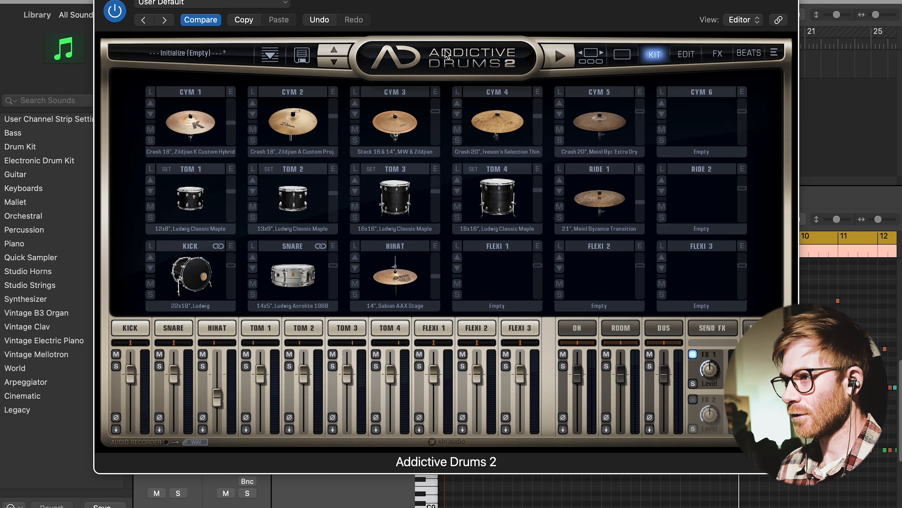
pyautogui.click(302, 55)
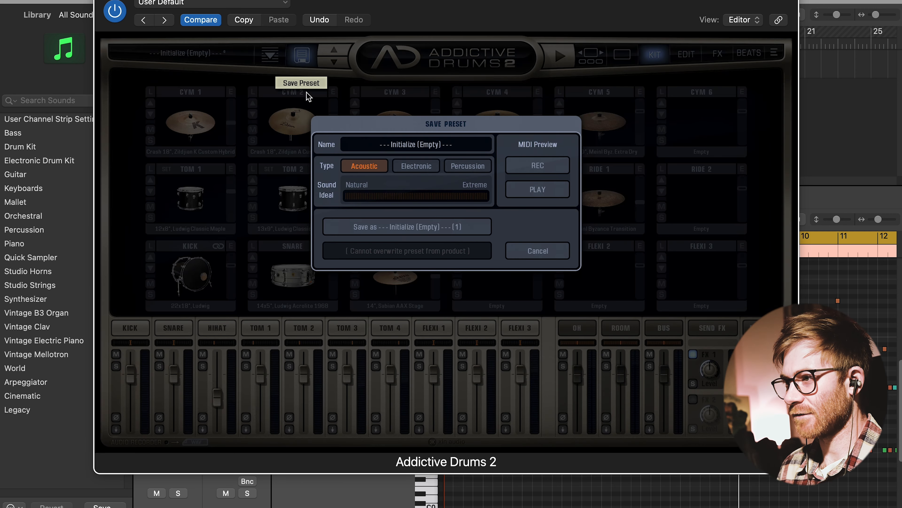
pyautogui.click(451, 146)
pyautogui.write('De')
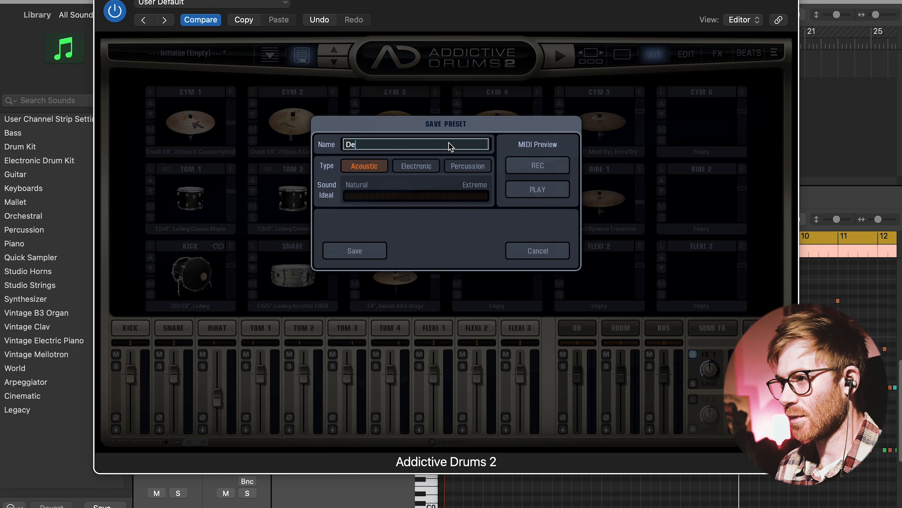
pyautogui.write('mo Writing K')
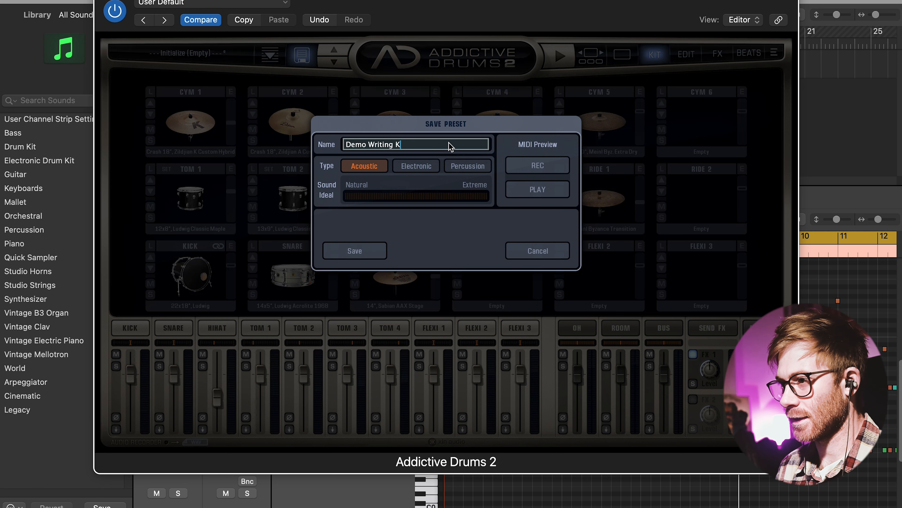
pyautogui.write('it')
pyautogui.press('Return')
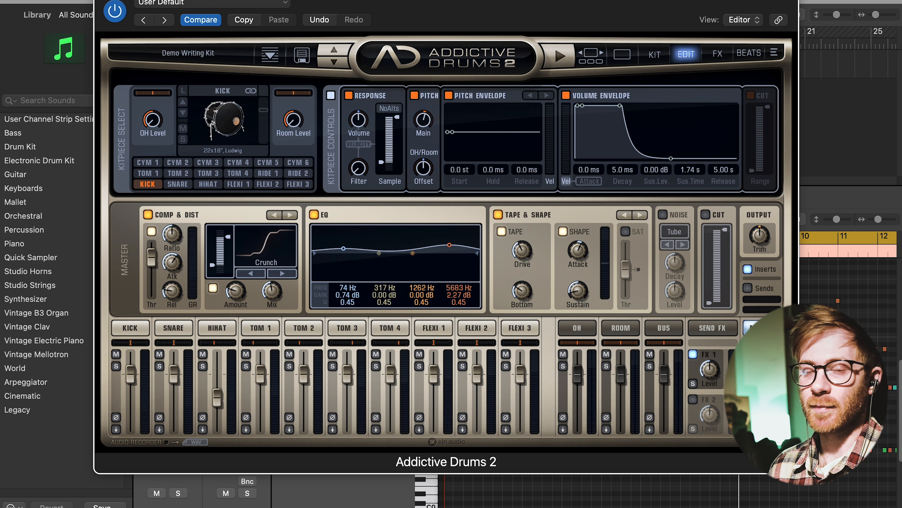
pyautogui.click(131, 327)
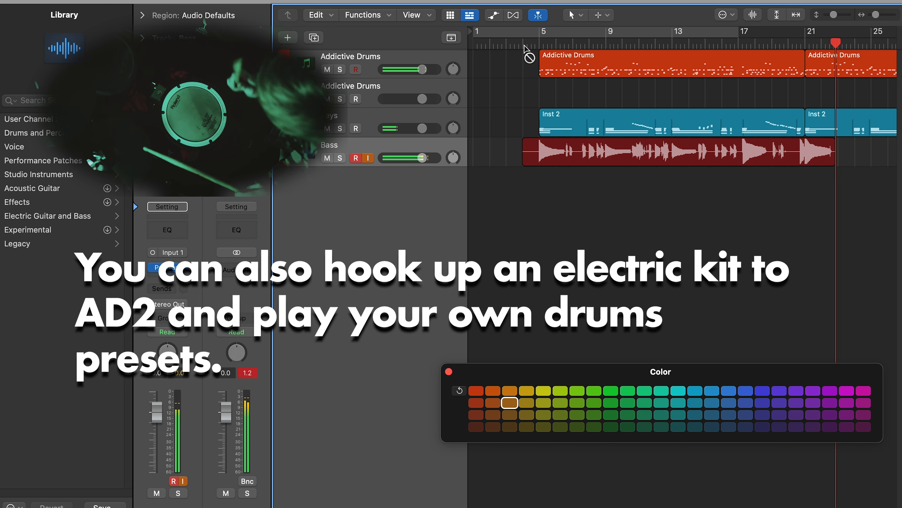
# - In the Logic Pro arrangement, stop the bass recording and start playback from about bar 4
pyautogui.press('space')
pyautogui.click(521, 43)
pyautogui.press('space')
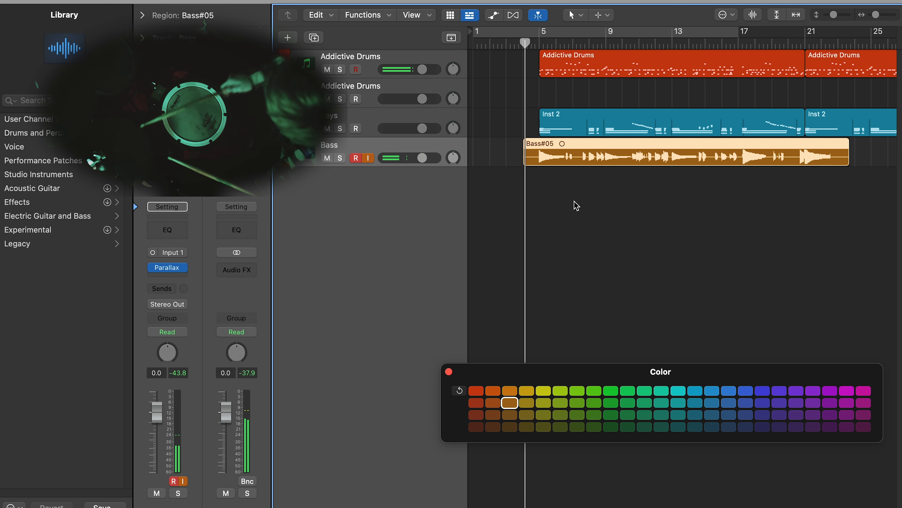
# - Split the recorded bass region at bar 21 with the Scissors tool and erase the leftover tail
pyautogui.hscroll(5, 574, 204)
pyautogui.press('t')
pyautogui.press('t')
pyautogui.press('t')
pyautogui.press('i')
pyautogui.moveTo(697, 155); pyautogui.dragTo(703, 155)
pyautogui.press('t')
pyautogui.press('e')
pyautogui.click(726, 157)
pyautogui.hscroll(-5, 707, 158)
# - Split the bass region at bar 5 with the Scissors tool to separate its short lead-in
pyautogui.press('t')
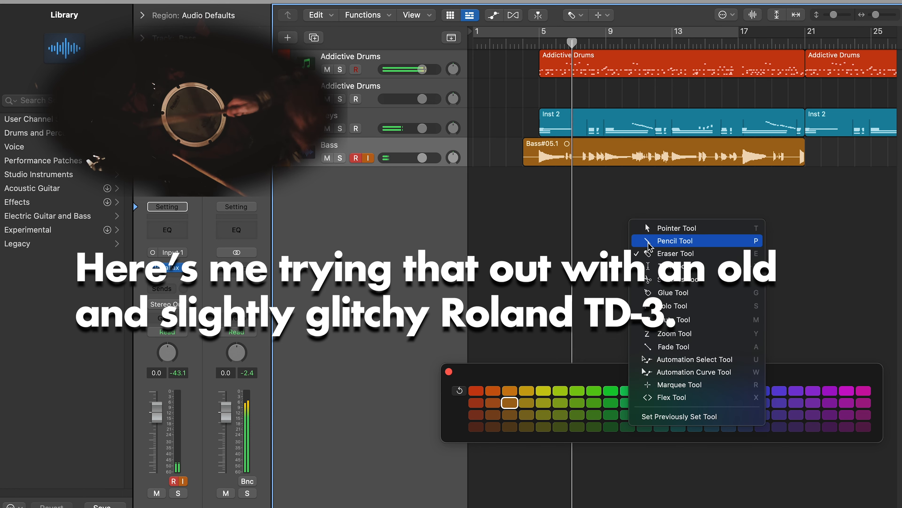
pyautogui.press('i')
pyautogui.click(537, 156)
pyautogui.press('t')
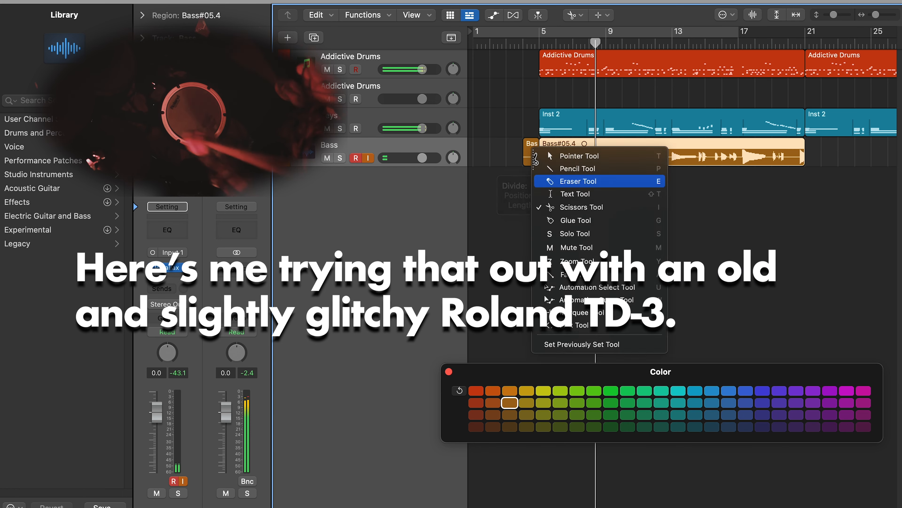